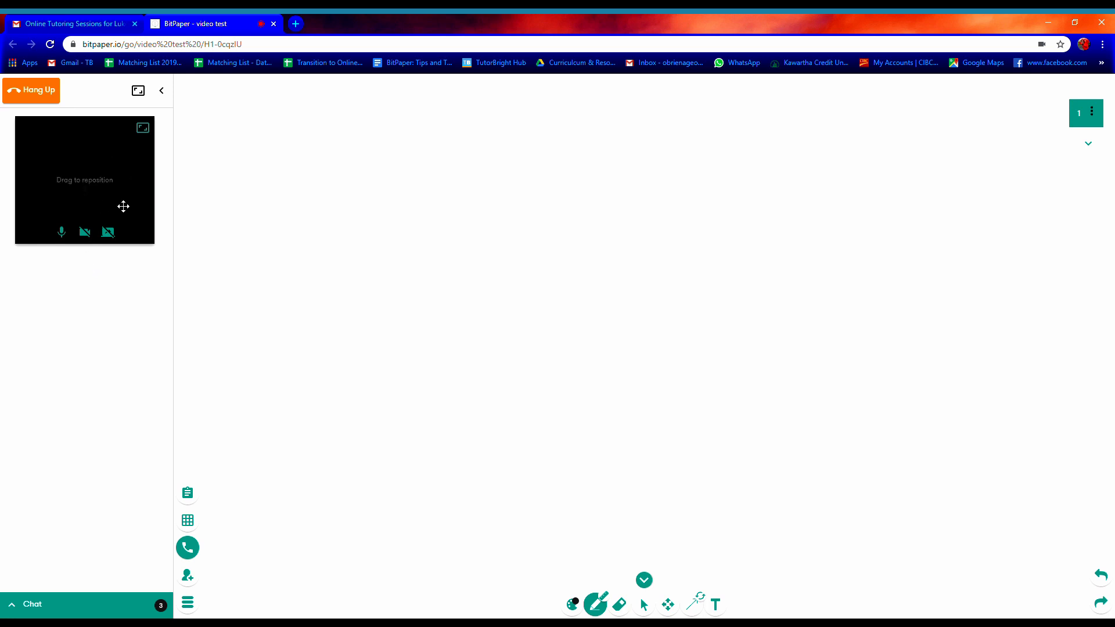
Turn on the call camera, send the chat message "hey", and collapse the chat
left_click(87, 234)
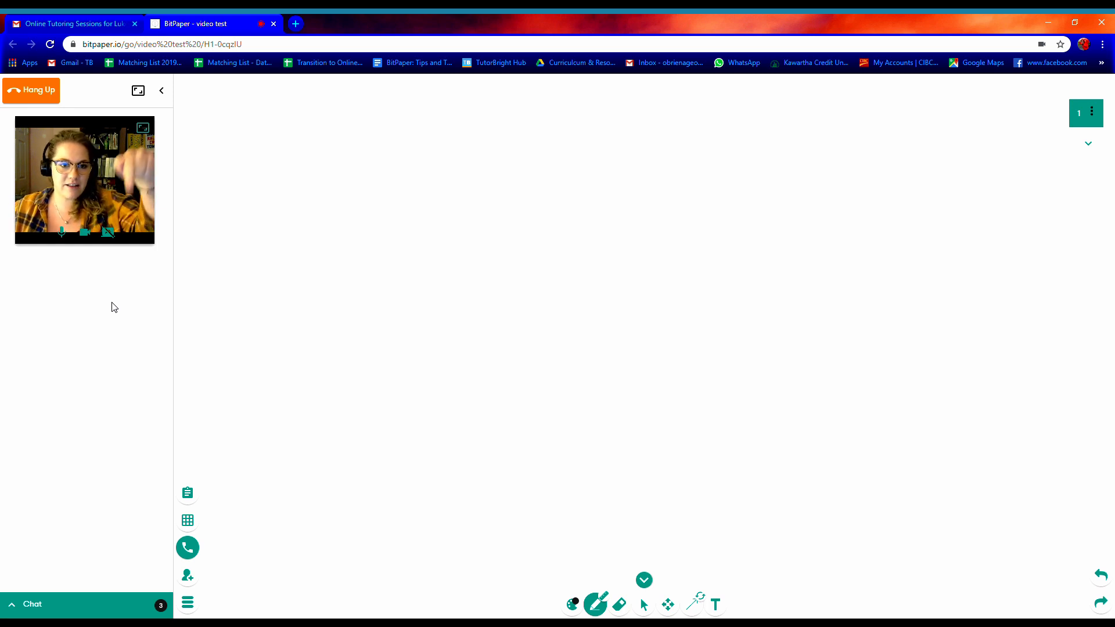
left_click(57, 608)
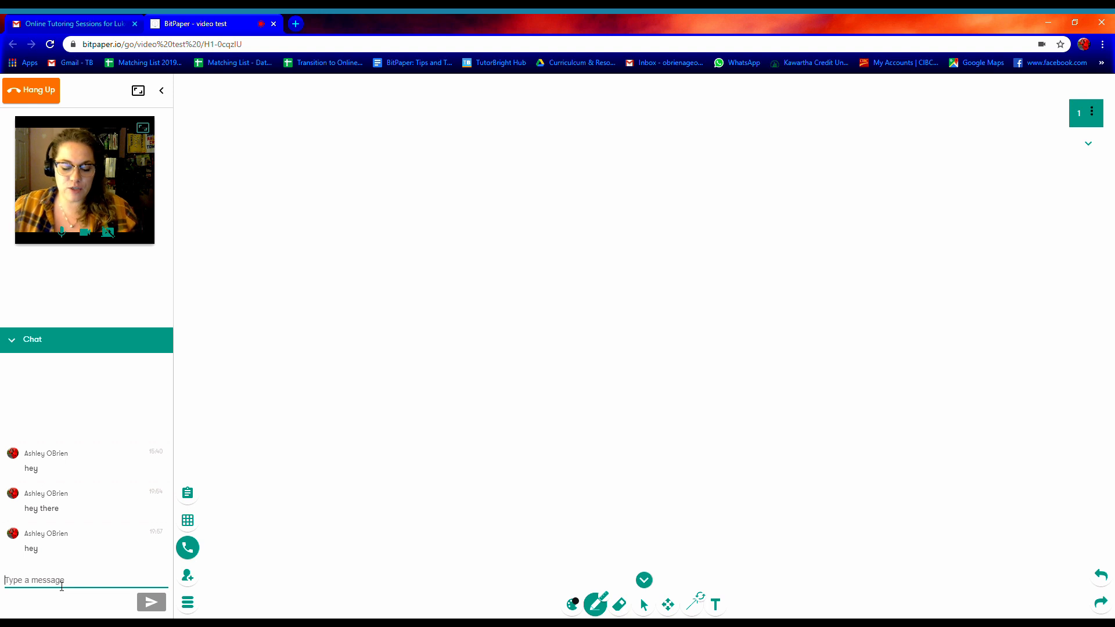
type("hey")
key("Return")
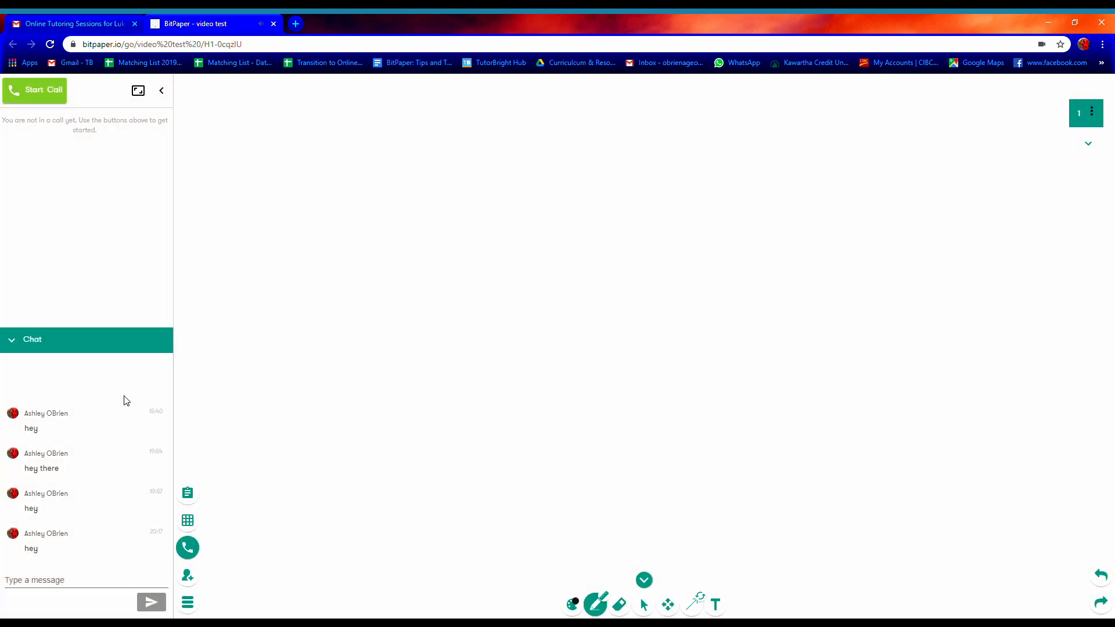
left_click(40, 343)
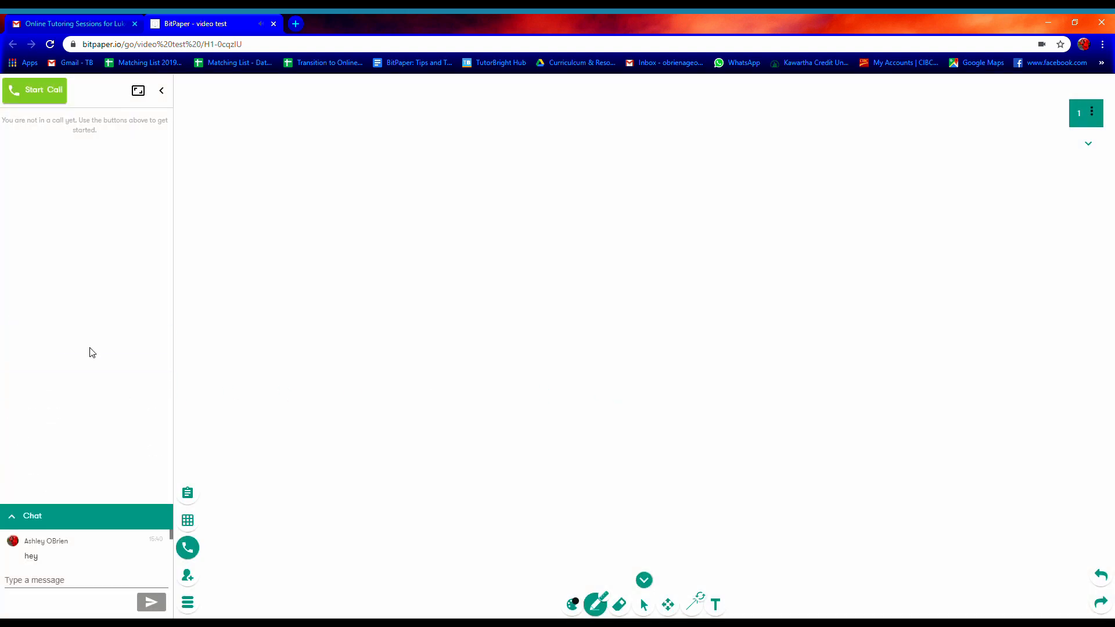
Start a new call with the camera on and check the chat history before collapsing it
left_click(57, 102)
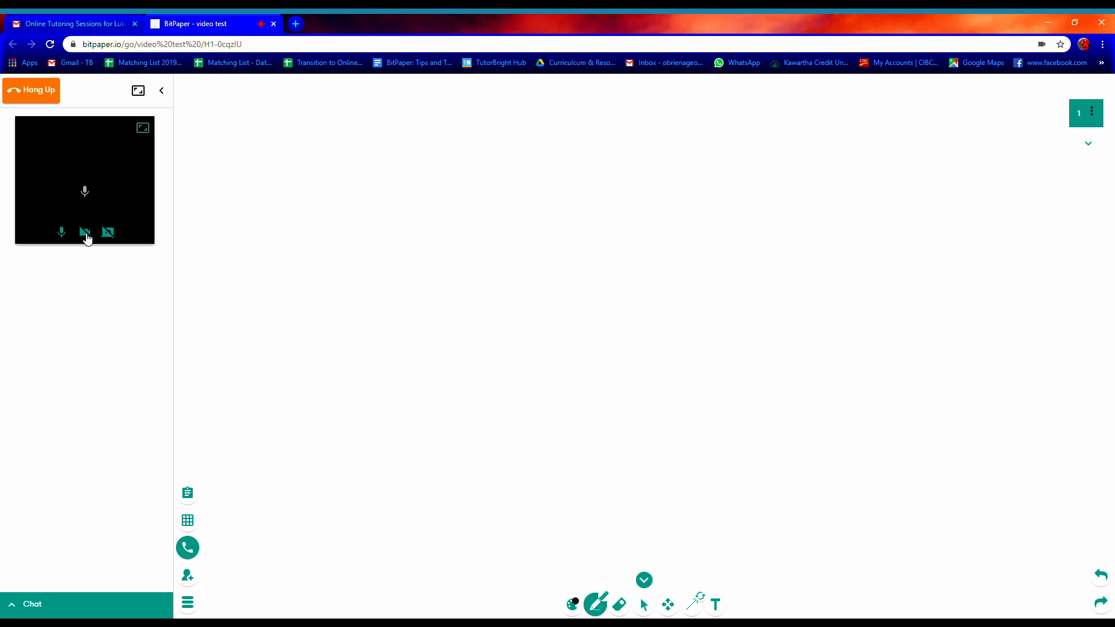
left_click(85, 232)
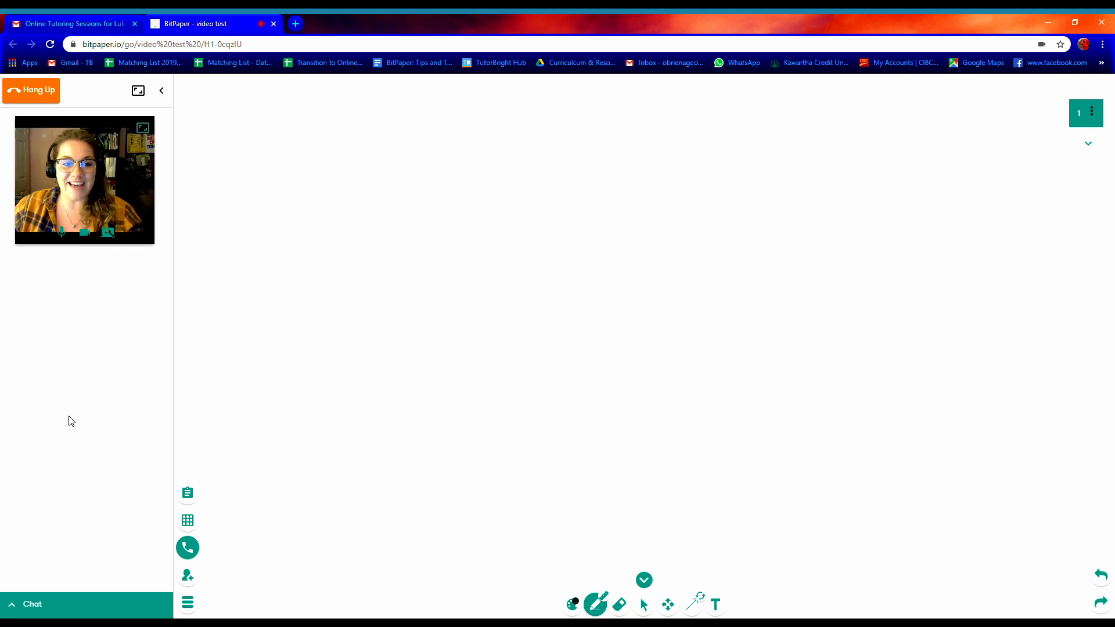
left_click(85, 601)
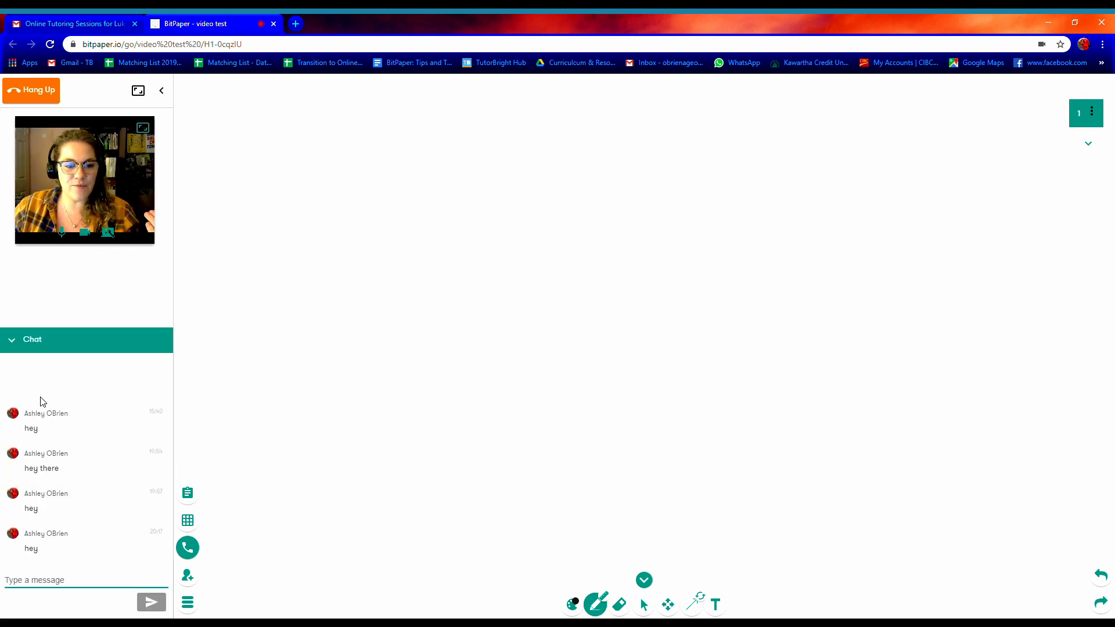
left_click(52, 340)
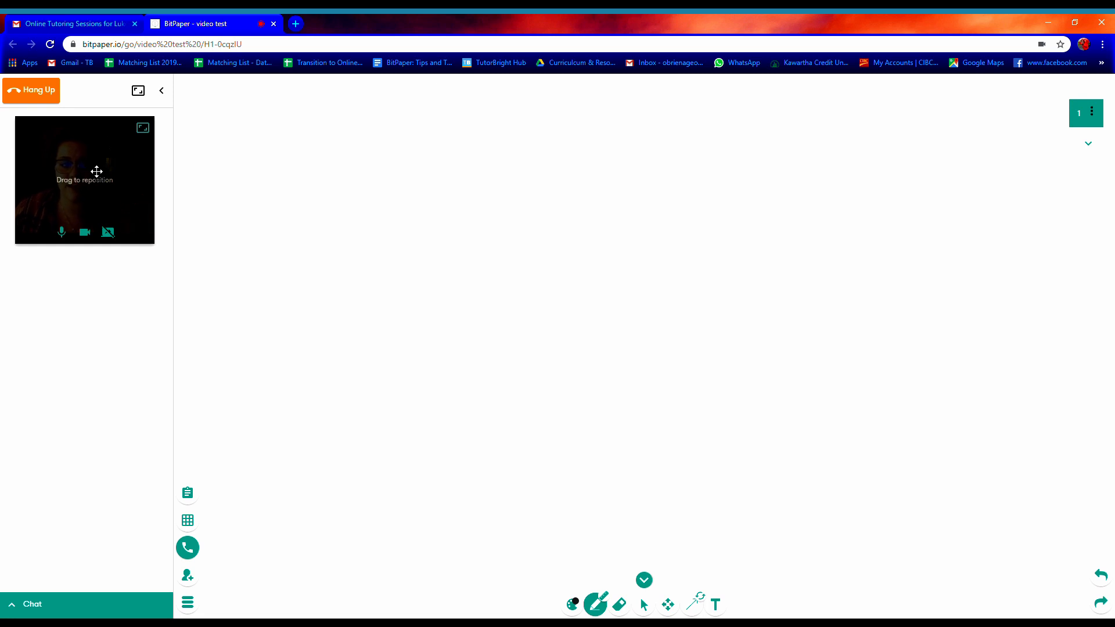
Move the camera video onto the paper and enlarge it, keeping the call waiting for someone to join
left_click_drag(97, 172, 567, 157)
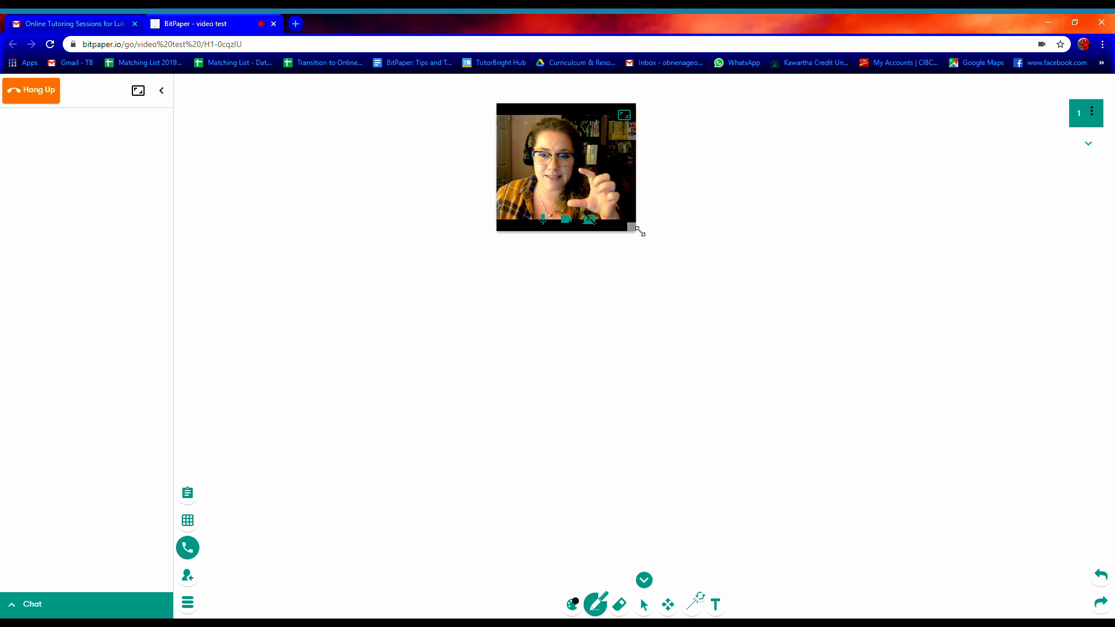
left_click_drag(640, 232, 837, 357)
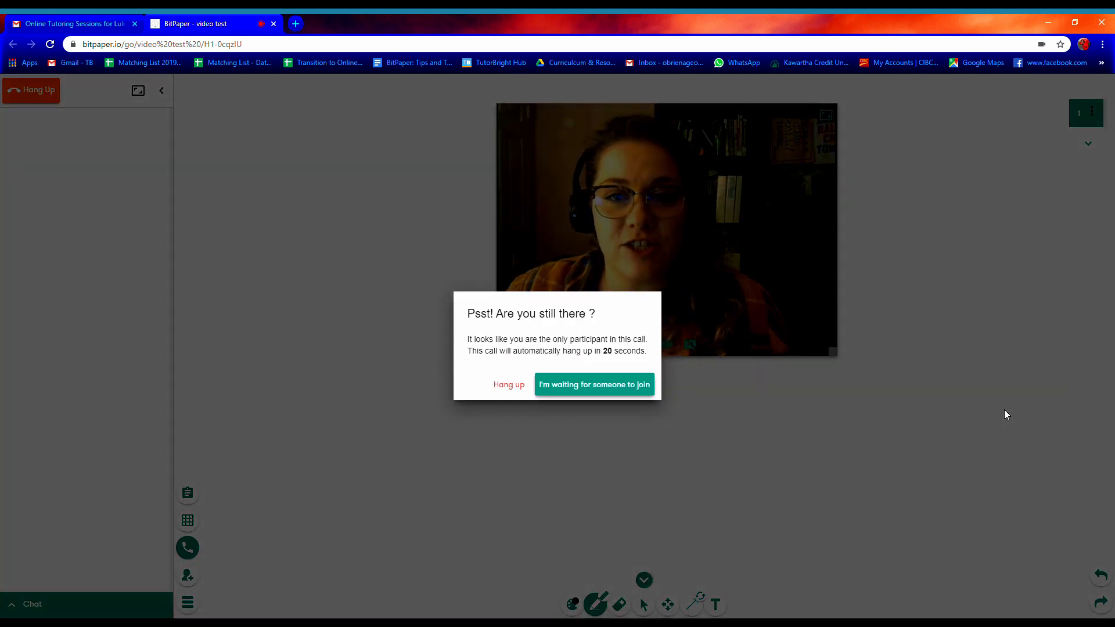
left_click(619, 389)
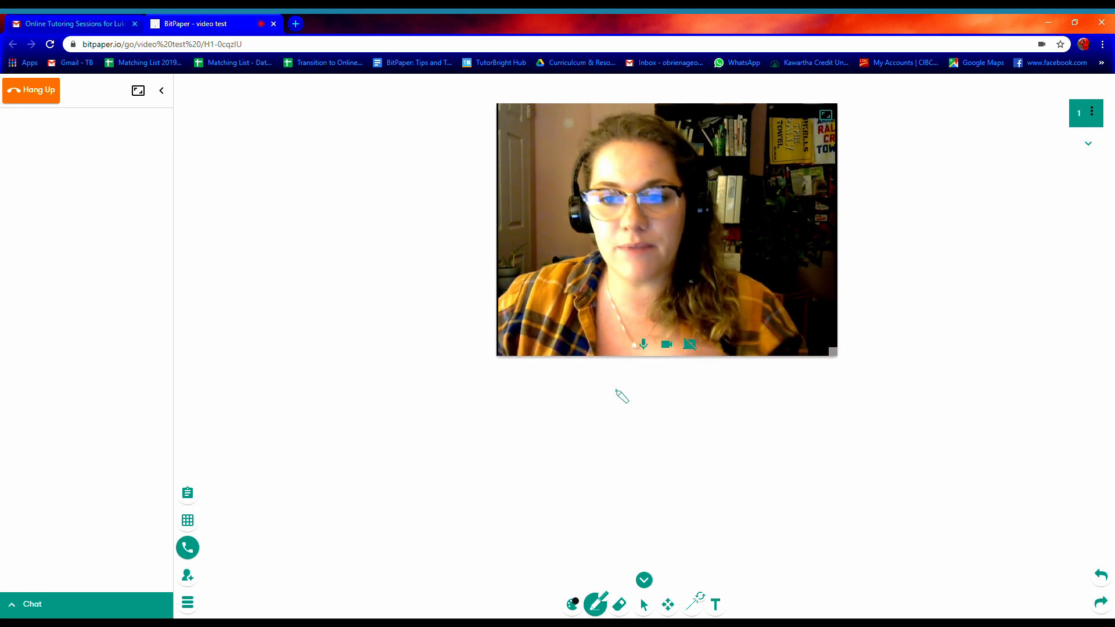
Share the entire Screen 1 in the call and keep the call waiting for someone to join
left_click(689, 345)
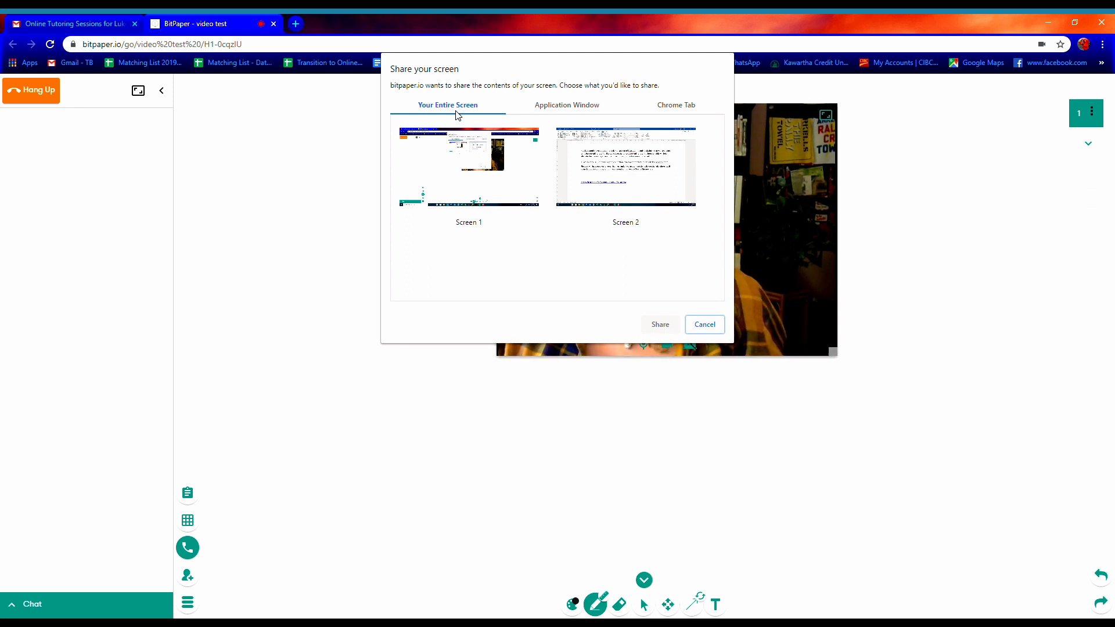
left_click(488, 199)
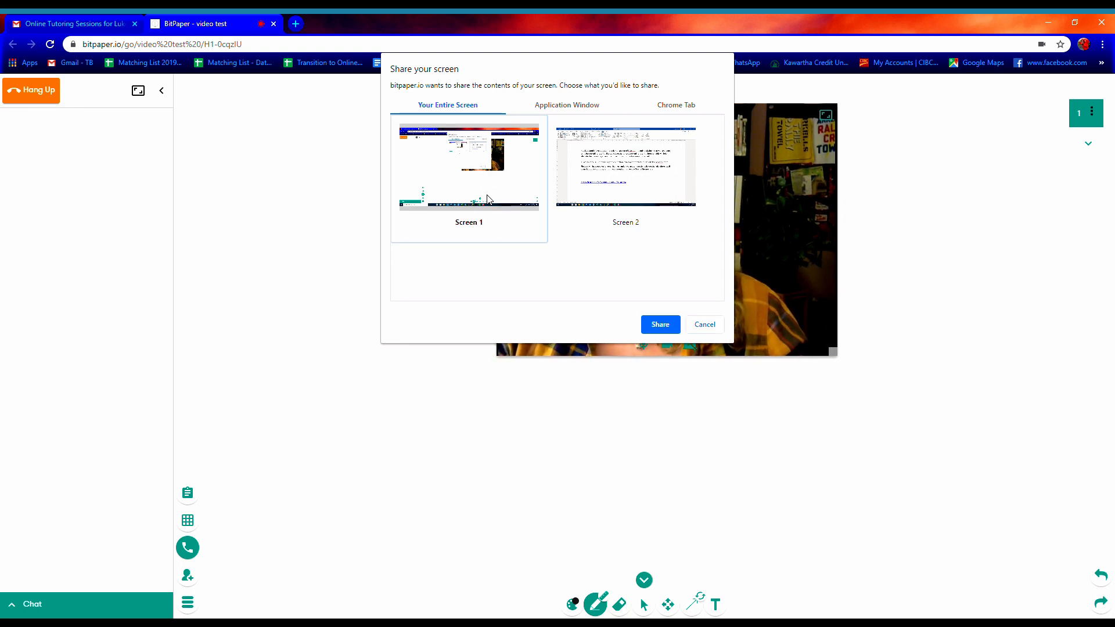
left_click(666, 327)
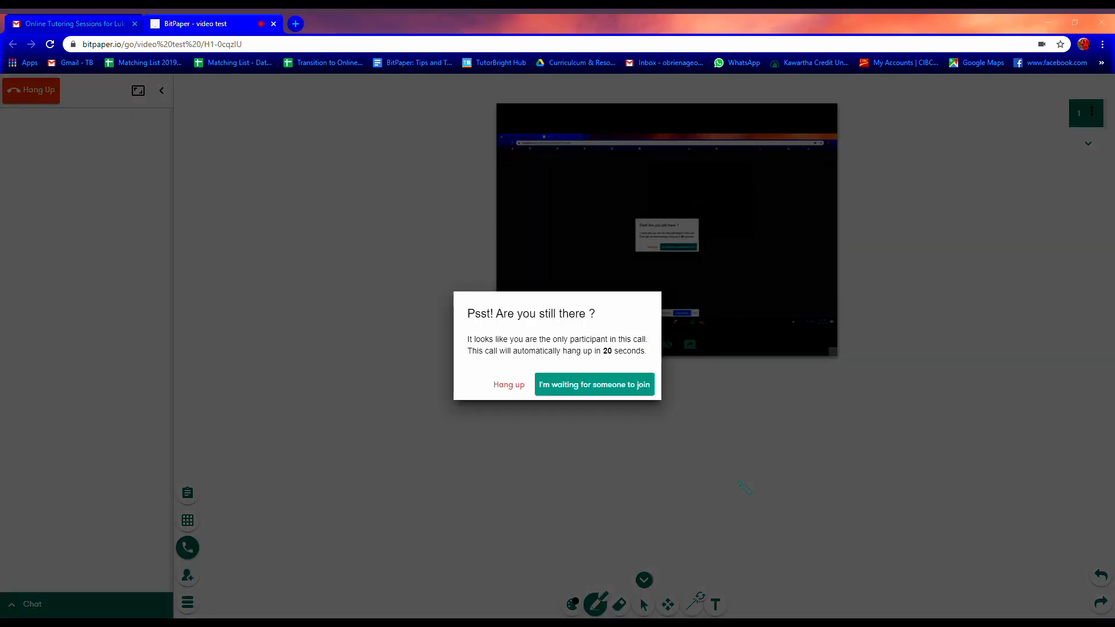
left_click(624, 390)
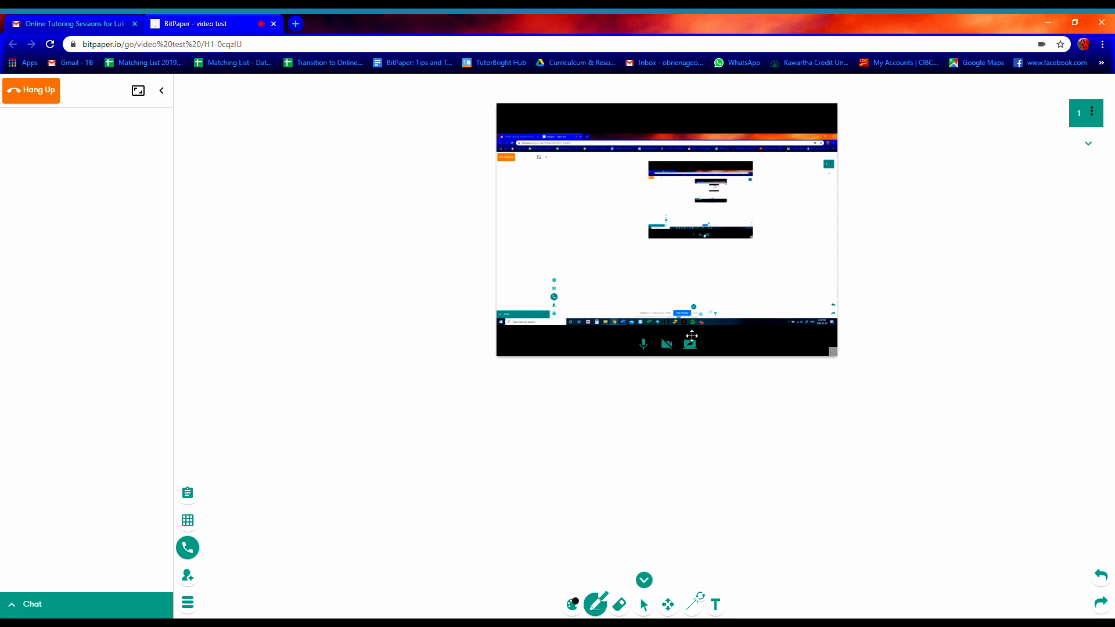
Enlarge and shrink the shared-screen video, and switch it back to the camera in the call sidebar
left_click_drag(837, 360, 1031, 489)
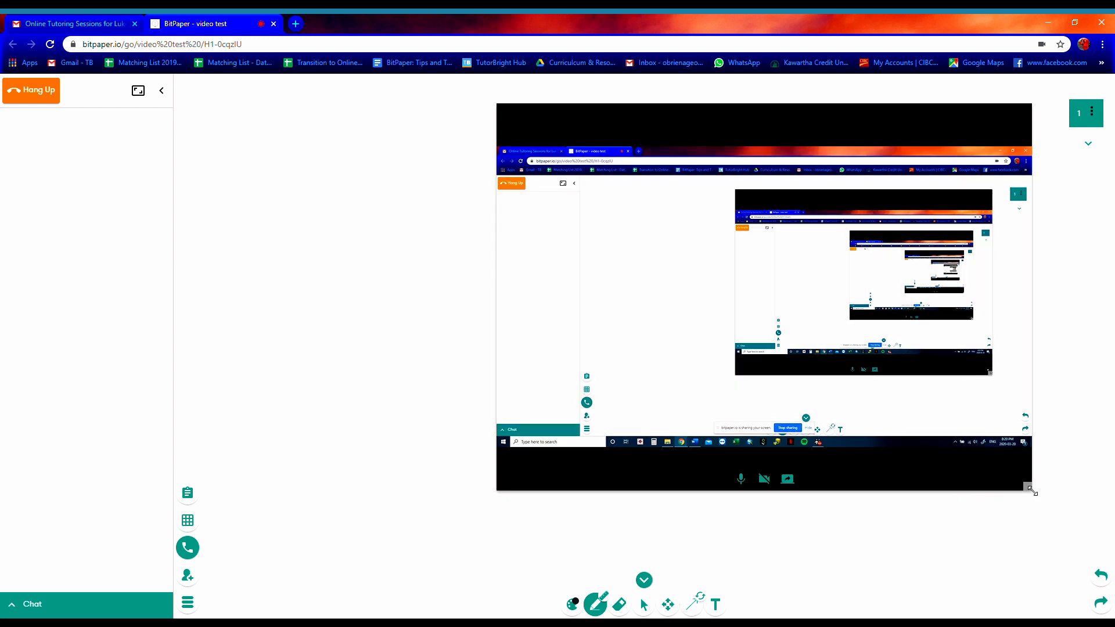
left_click_drag(1028, 490, 656, 246)
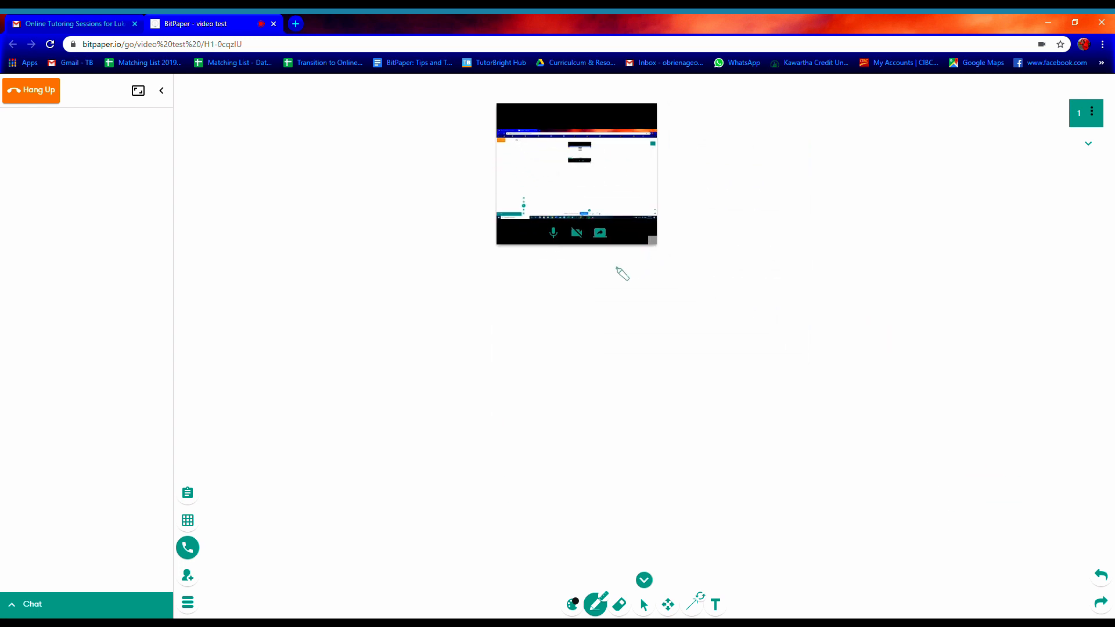
left_click(581, 235)
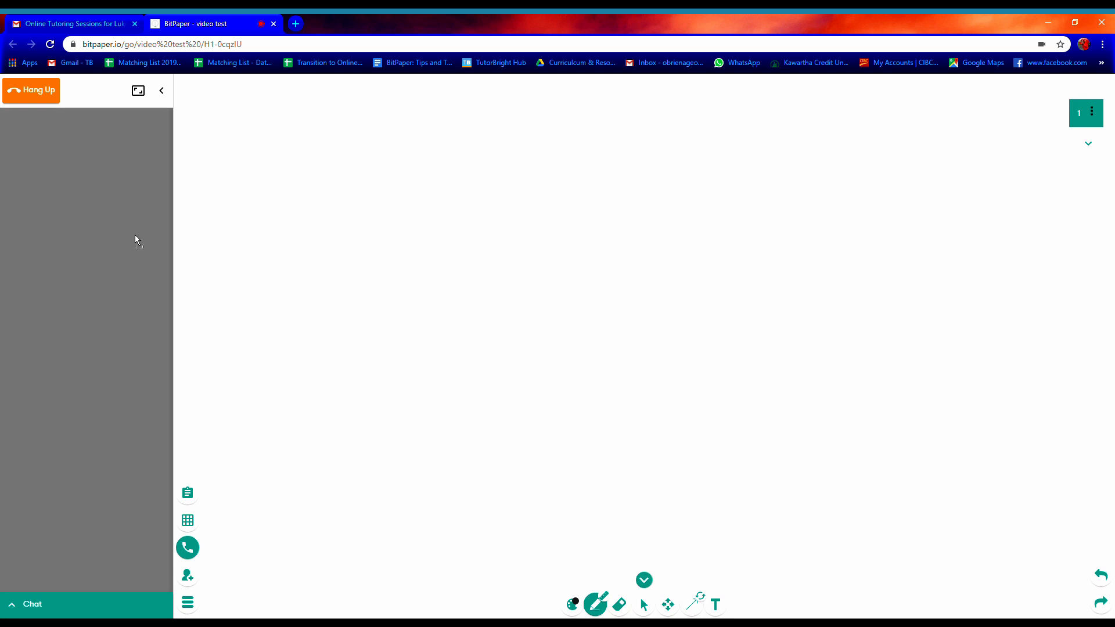
left_click_drag(135, 235, 139, 237)
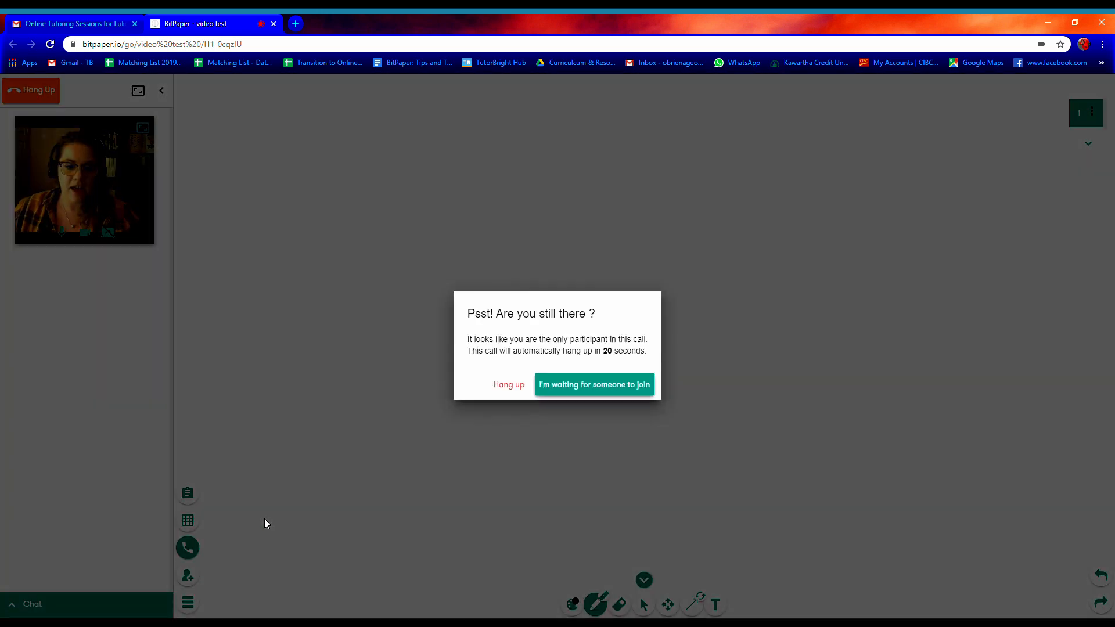
Keep the call waiting for someone to join and draw a short black line beside the files icon
left_click(583, 384)
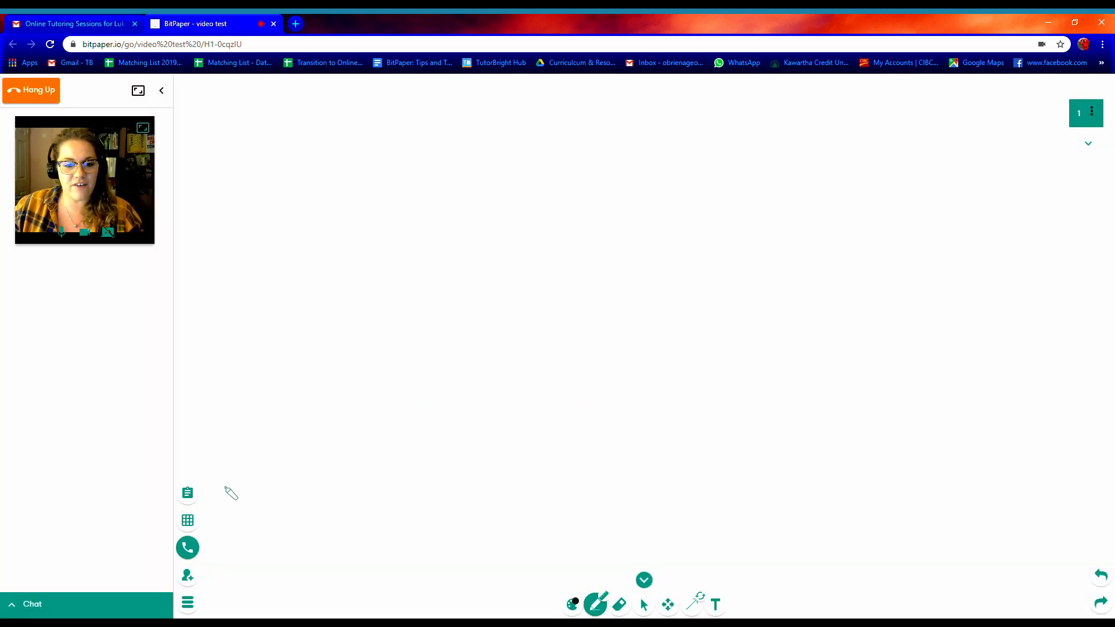
left_click_drag(207, 493, 216, 493)
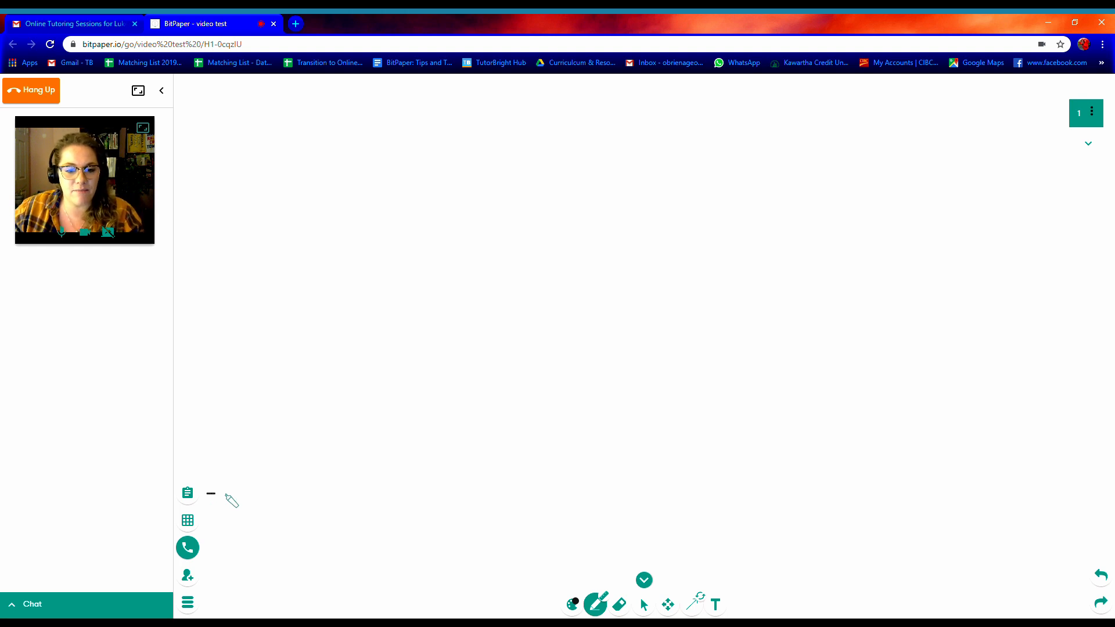
Show the individual pages of PRINT-5PentagonMath.pdf and place assessment page 4 fully in view on the paper, keeping the call active
left_click(194, 498)
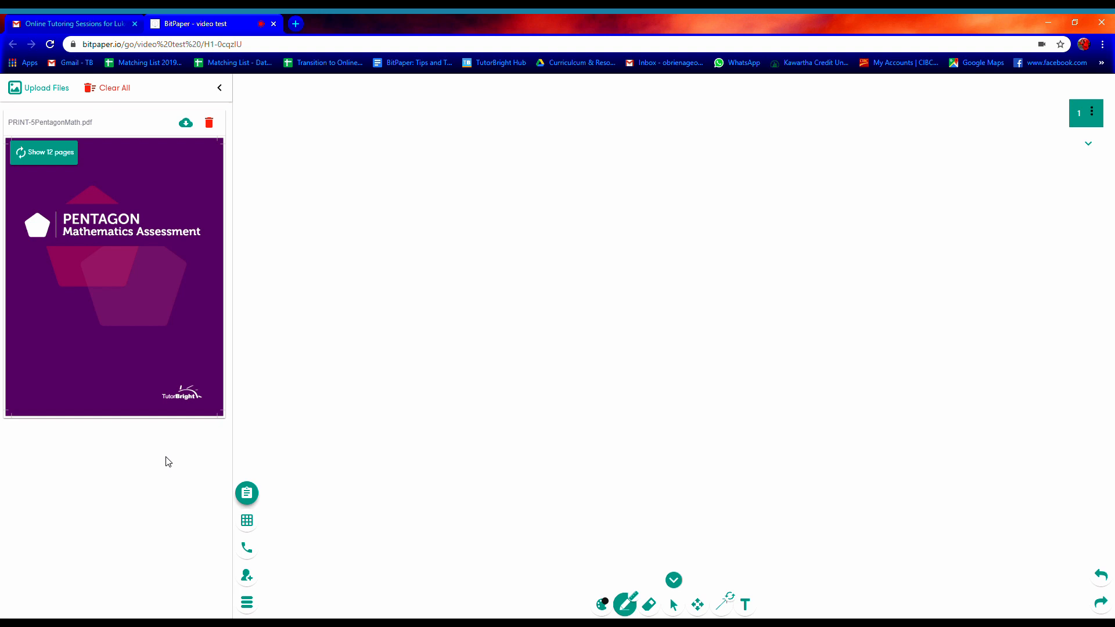
mouse_move(67, 164)
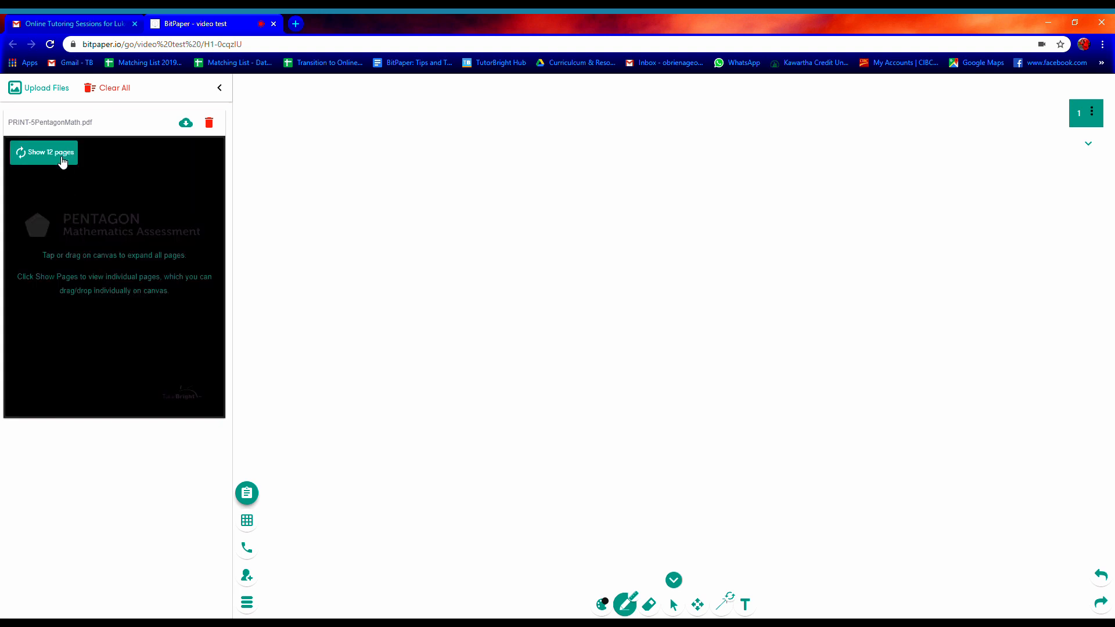
left_click(58, 154)
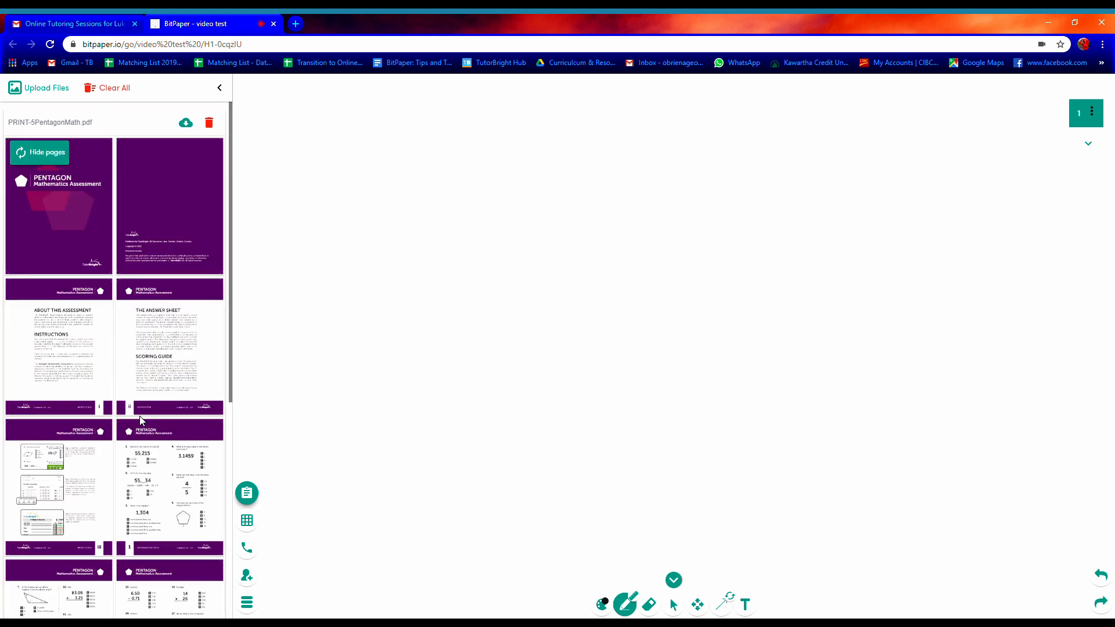
scroll(196, 464, "down", 5)
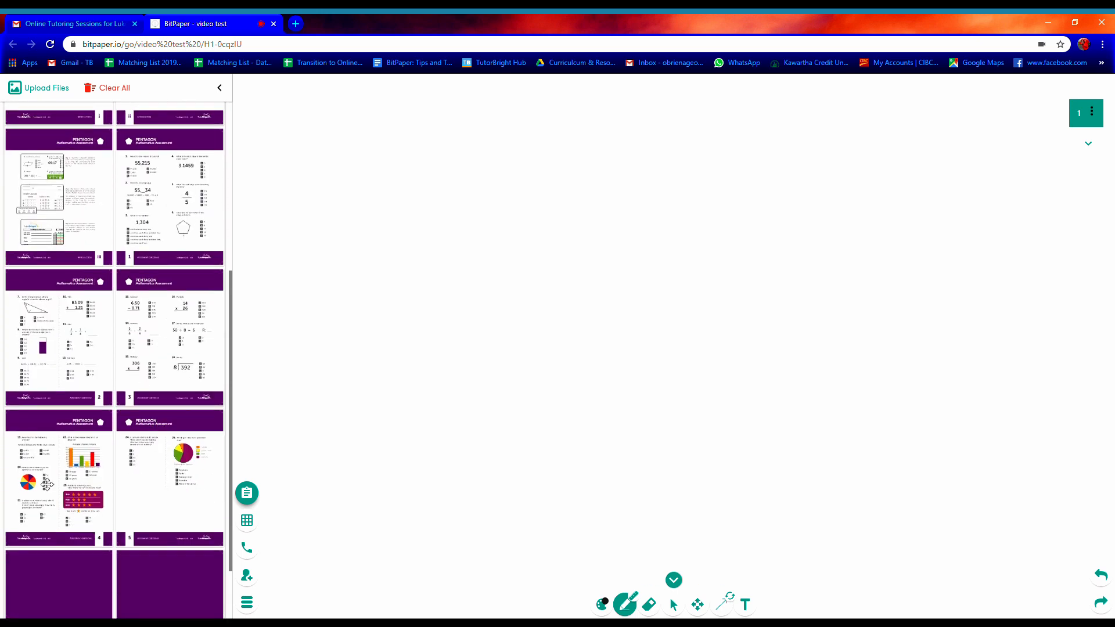
left_click_drag(329, 377, 602, 298)
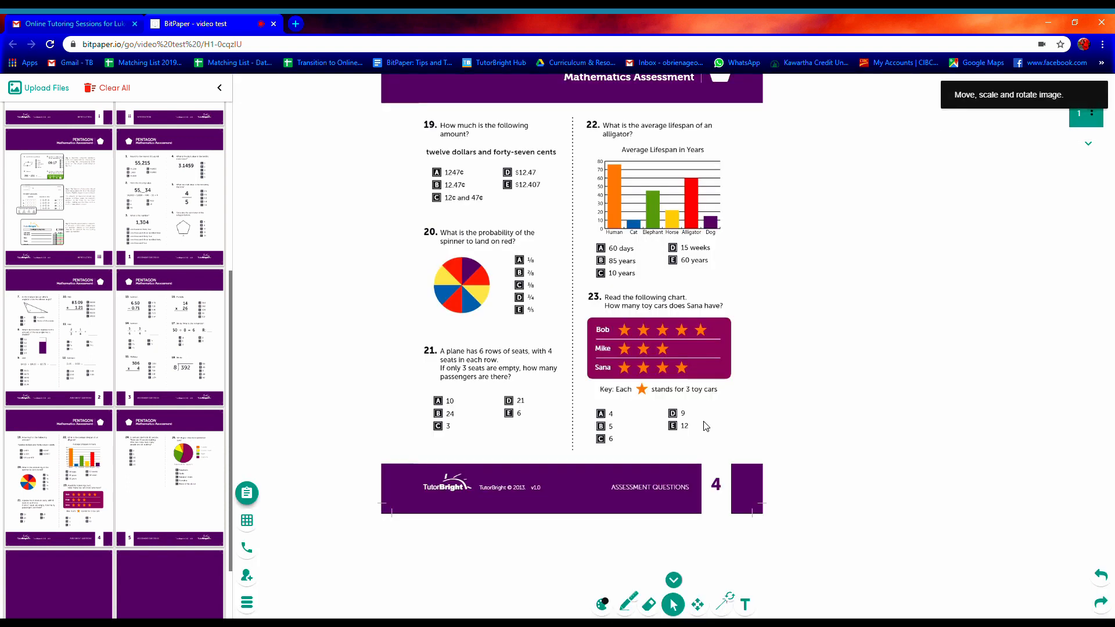
left_click(661, 399)
left_click_drag(660, 399, 699, 464)
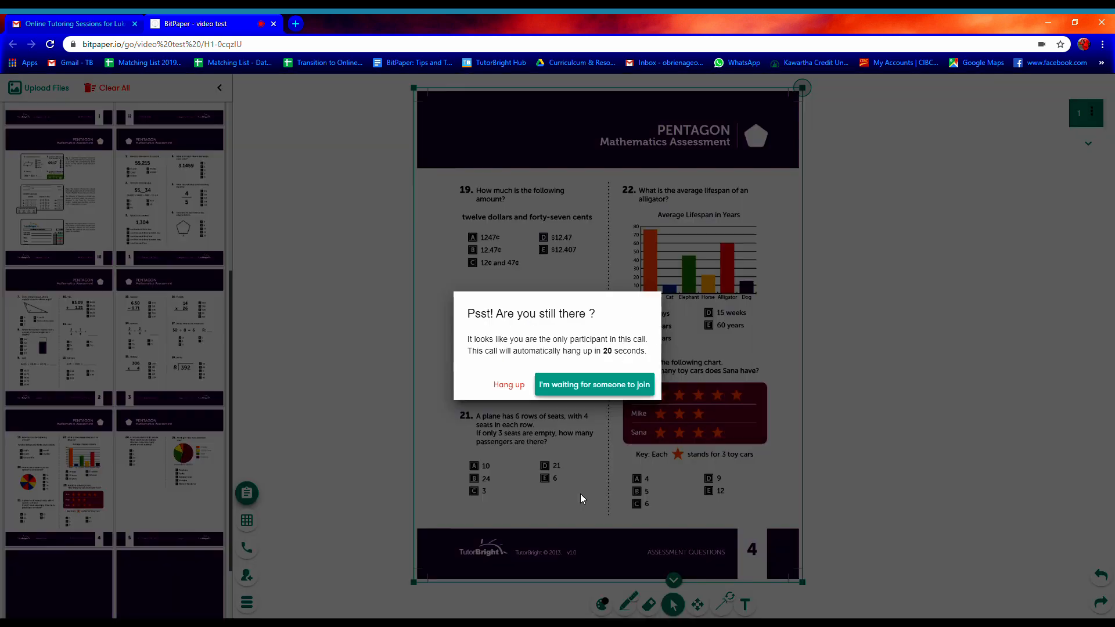
left_click(586, 391)
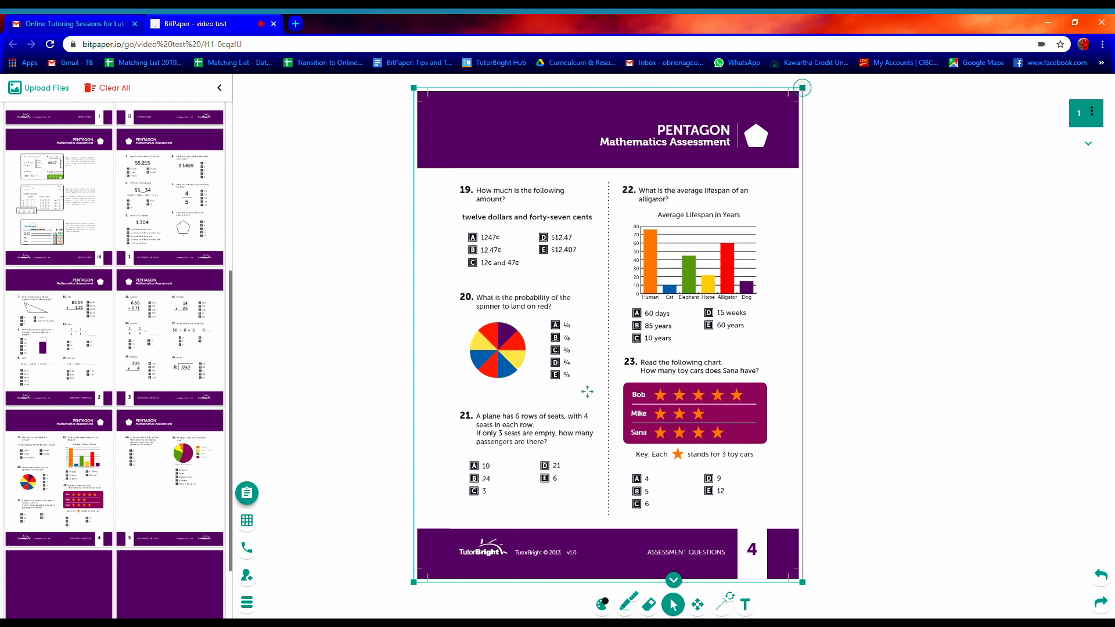
Mark up the worksheet with the pen: underline question numbers 21 and 20, circle answer A of question 20, and underline answer E of question 23
left_click(626, 604)
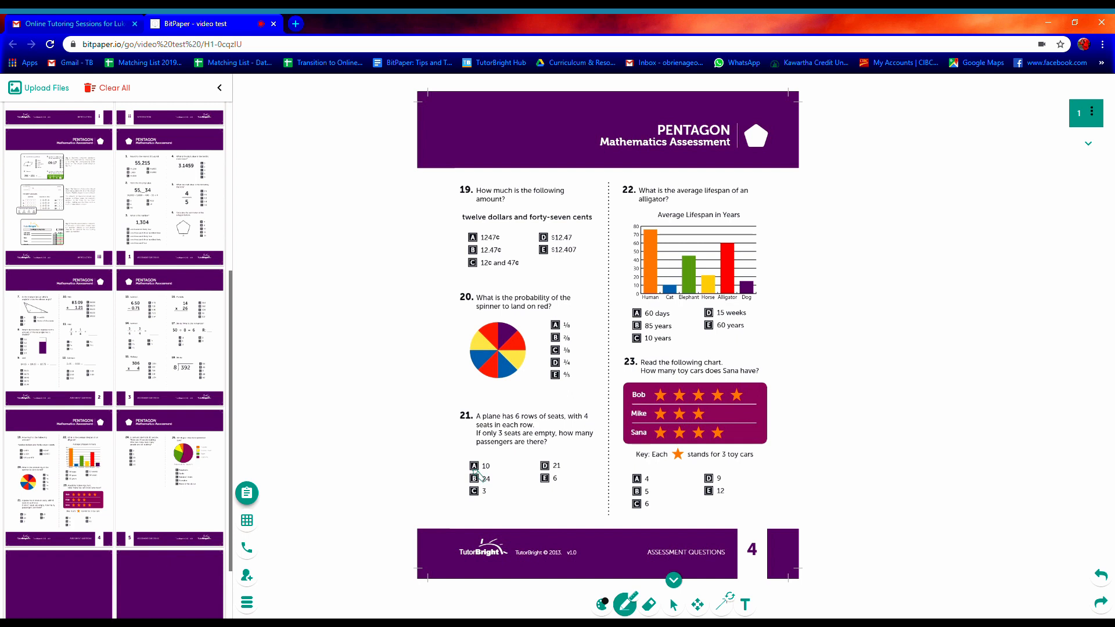
left_click_drag(458, 422, 475, 421)
left_click_drag(462, 304, 473, 303)
mouse_move(559, 318)
left_mouse_down()
mouse_move(553, 335)
mouse_move(568, 324)
left_mouse_up()
left_click_drag(703, 499, 723, 499)
Return to the call view and keep the call waiting for someone to join
left_click(249, 555)
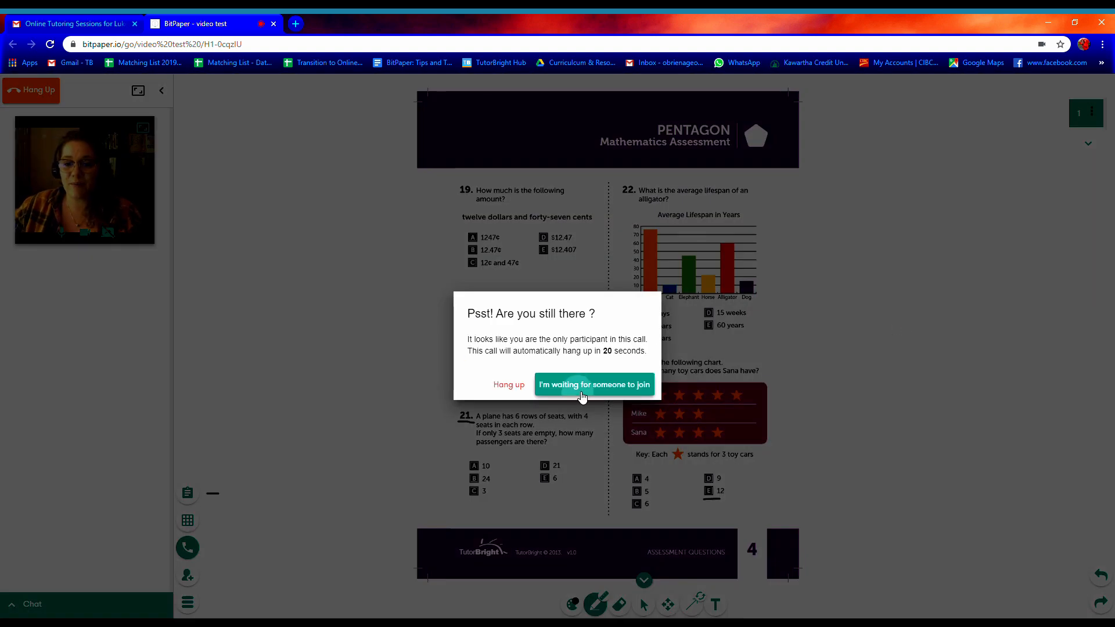
left_click(580, 385)
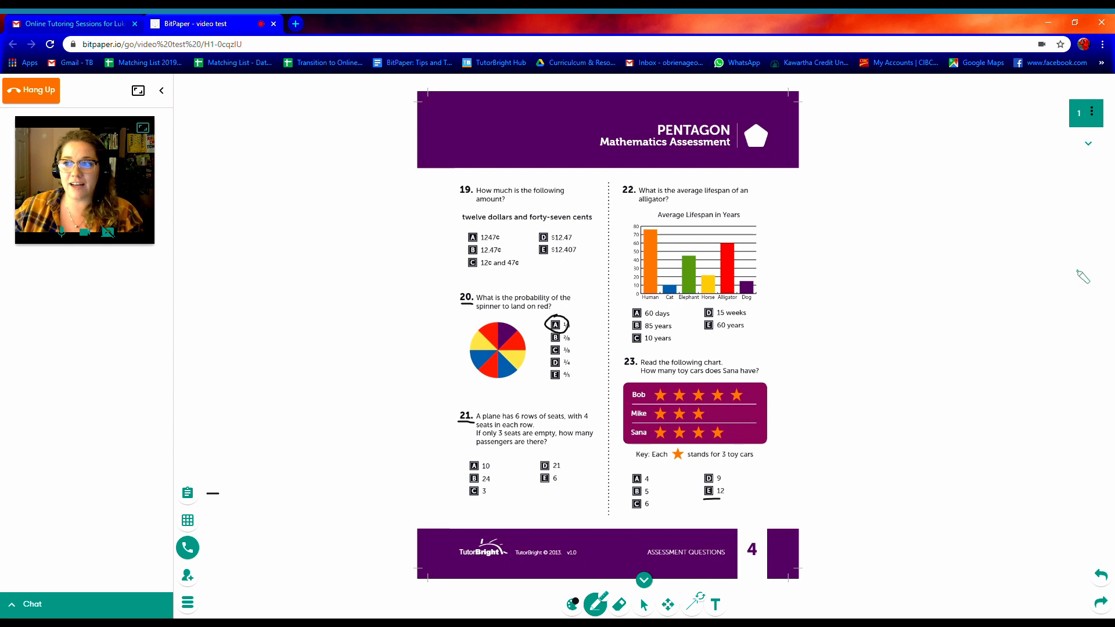
Add a second page to the paper and draw a black outline around the drawing tools
left_click(1088, 146)
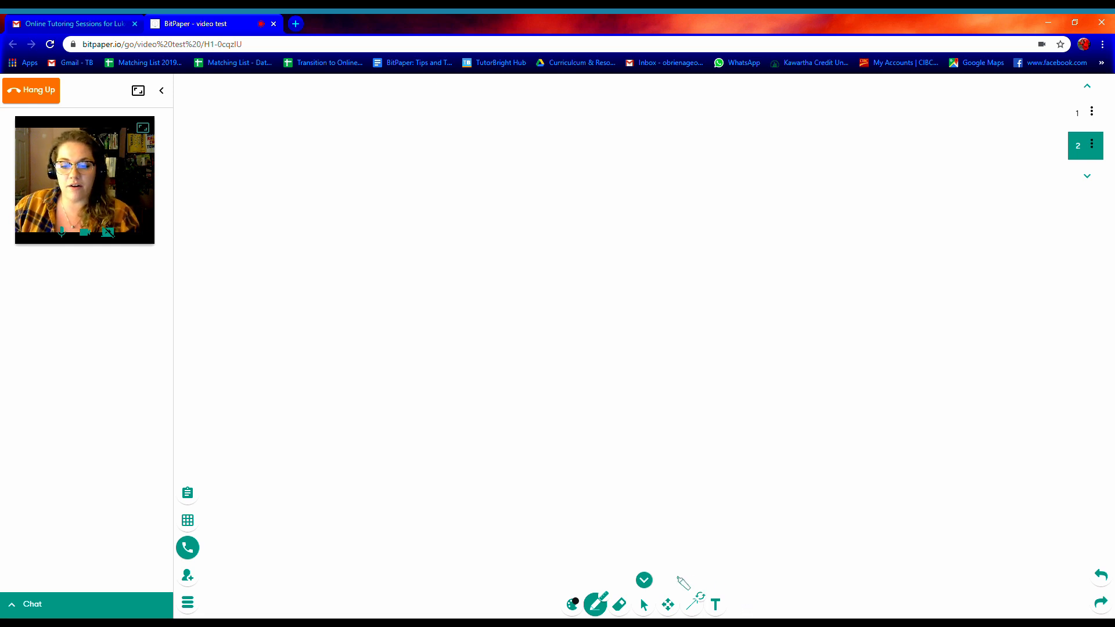
mouse_move(554, 605)
left_mouse_down()
mouse_move(568, 569)
mouse_move(726, 575)
mouse_move(752, 617)
left_mouse_up()
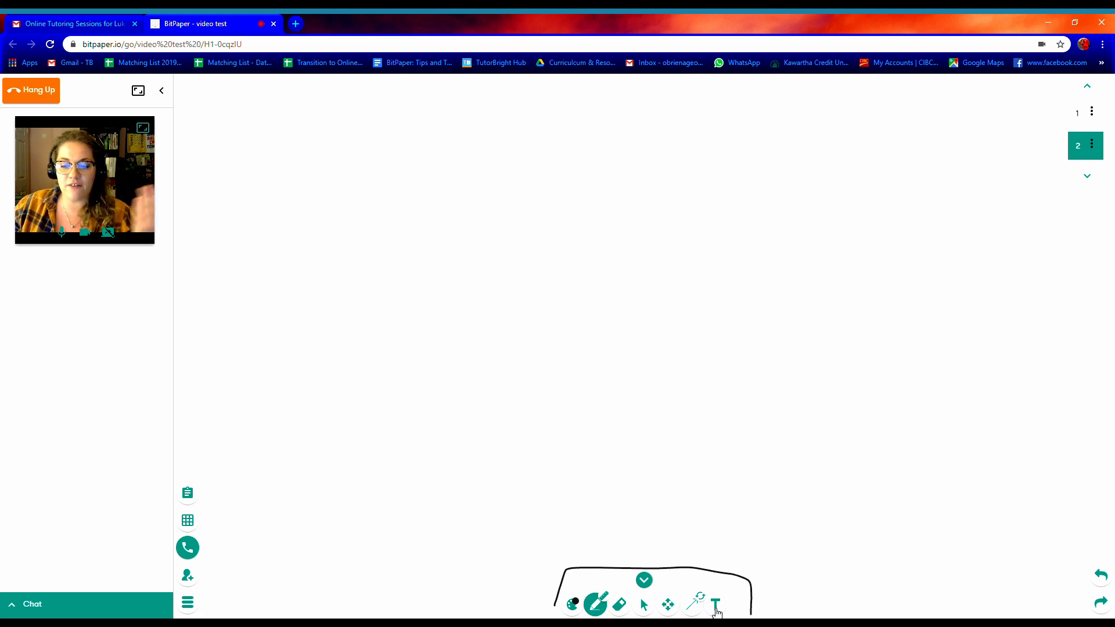
Place the text "Hey there" on page 2 and show the symbols available for a new text box
left_click(716, 605)
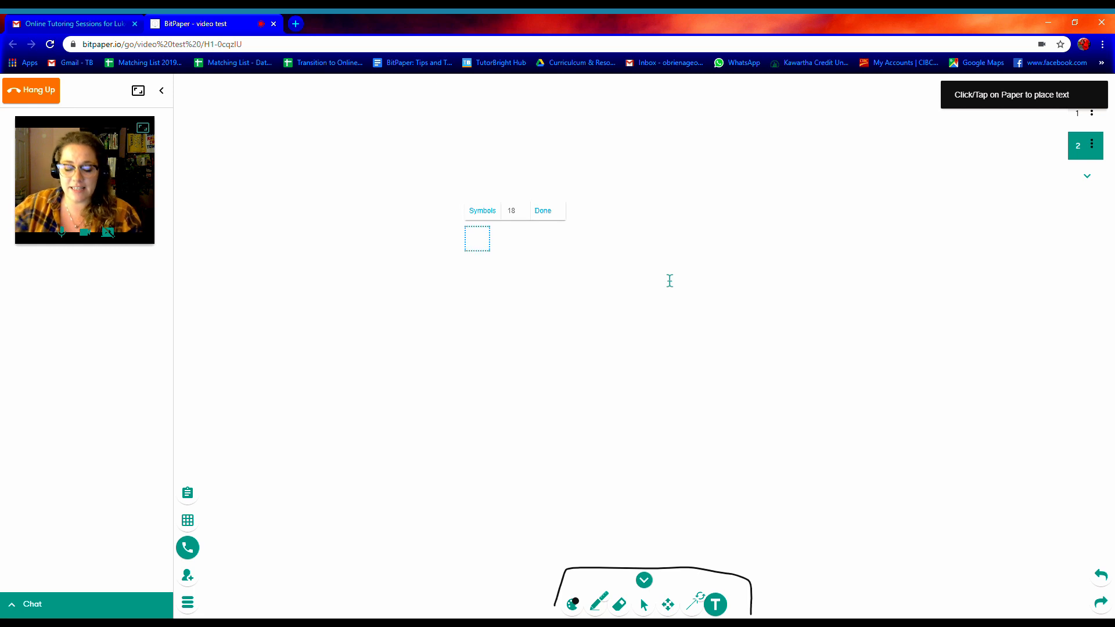
type("Hey there")
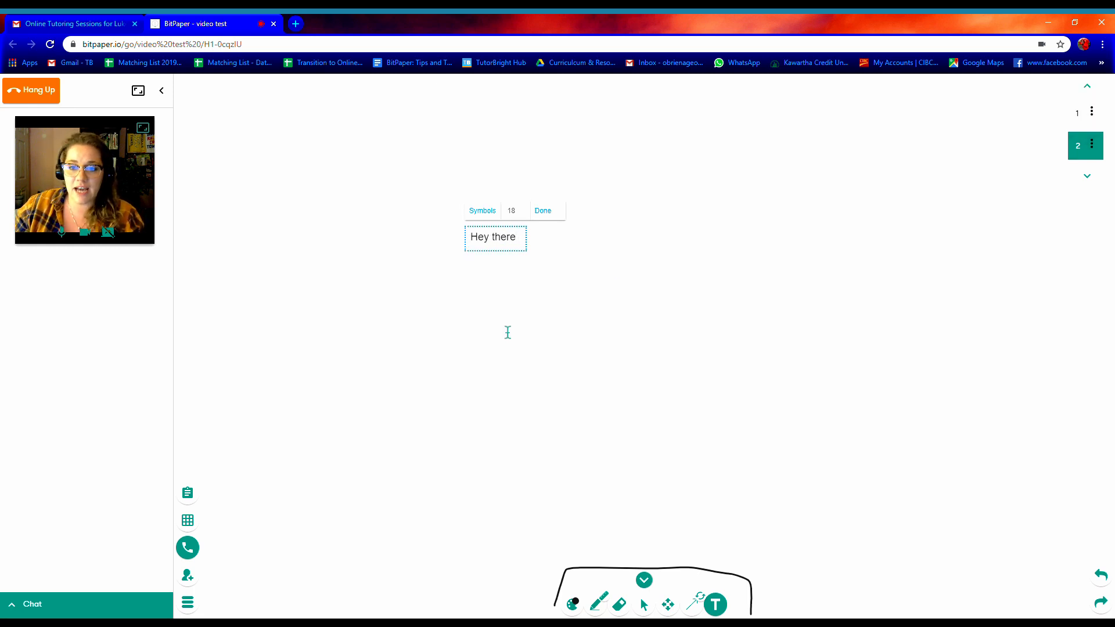
left_click(507, 328)
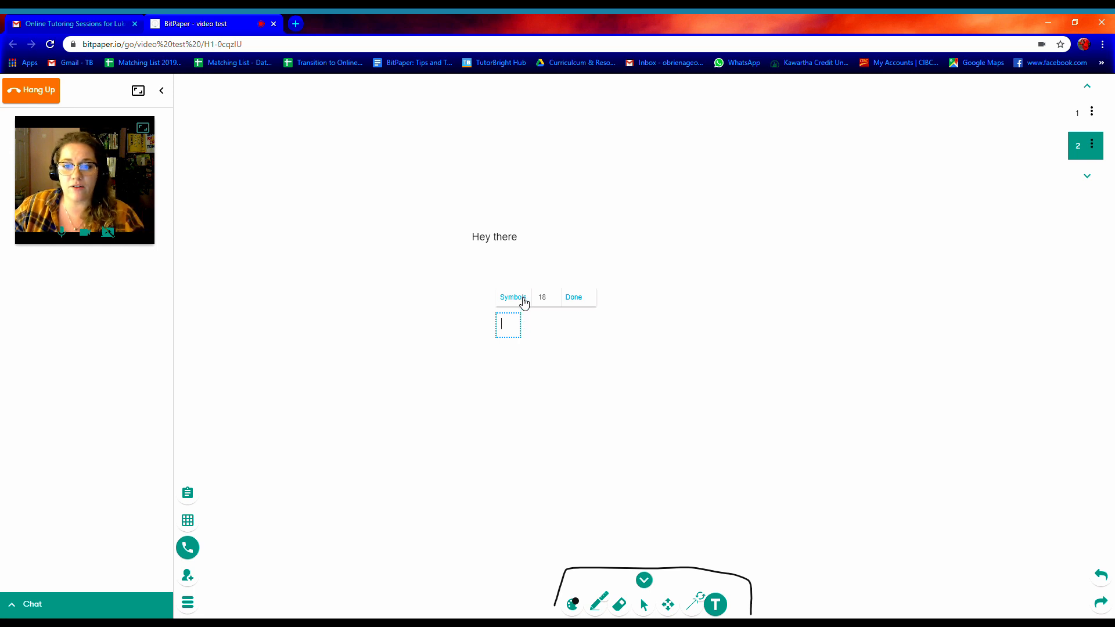
left_click(521, 299)
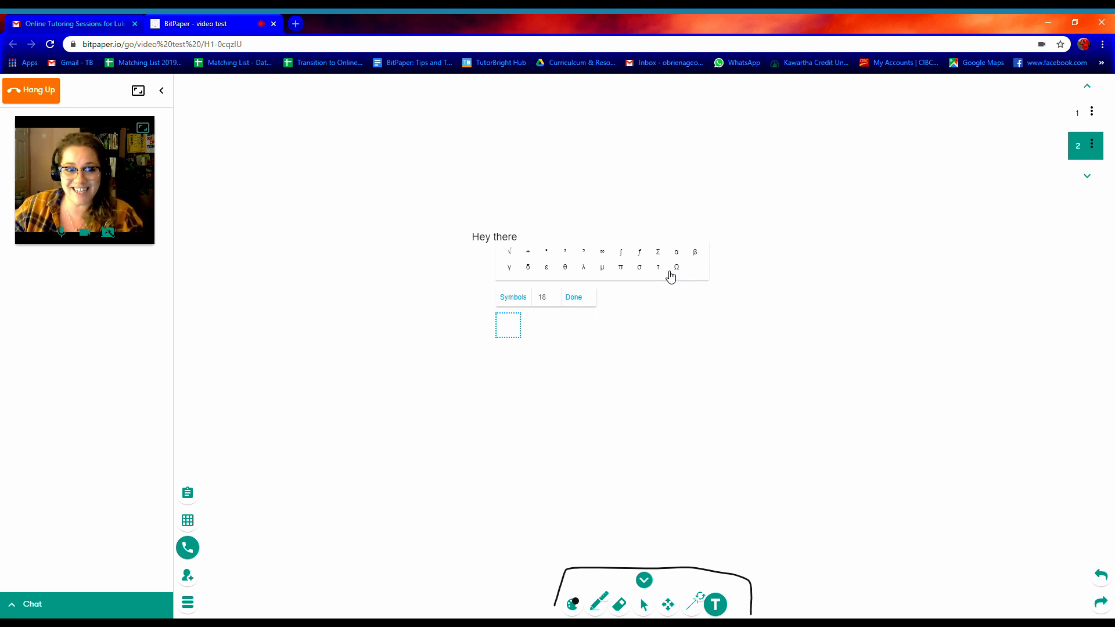
left_click(685, 335)
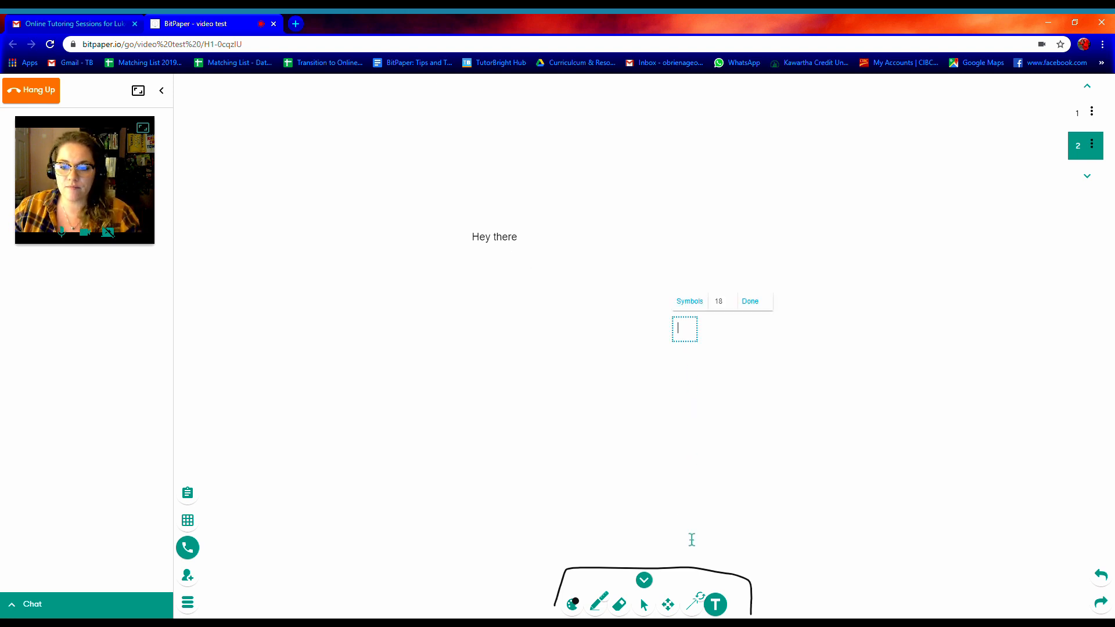
Draw a straight arrow rising diagonally from below the "Hey there" text to its right with the shape tool
left_click(695, 604)
mouse_move(460, 393)
left_mouse_down()
mouse_move(639, 314)
mouse_move(718, 243)
left_mouse_up()
left_click(620, 388)
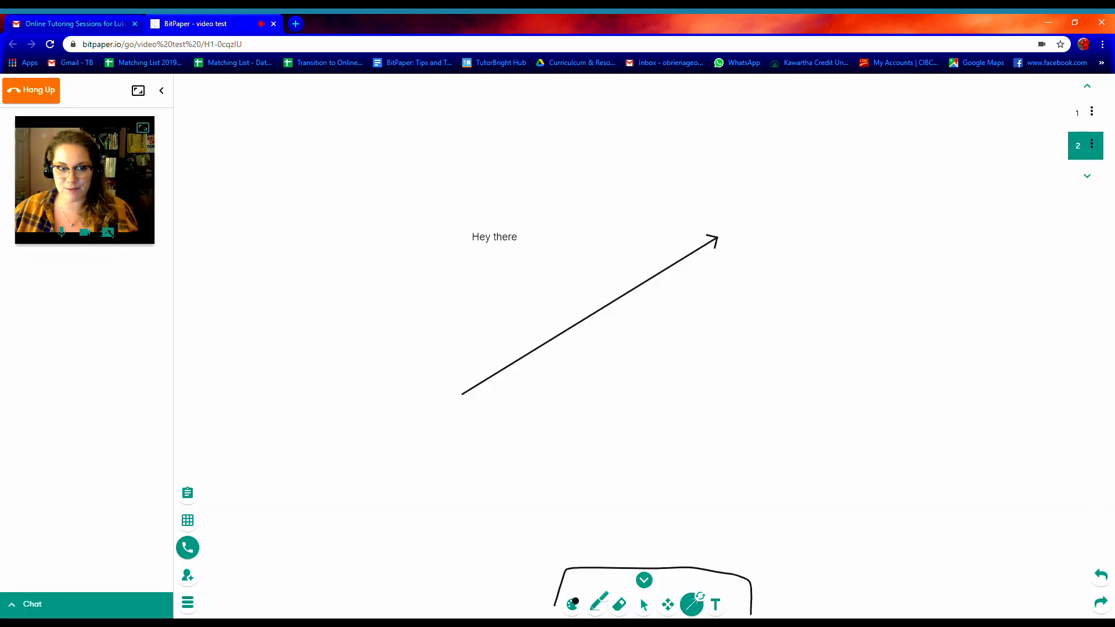
Draw a wireframe cube from the shape library to the right of the arrow, and return to the call view
left_click(702, 599)
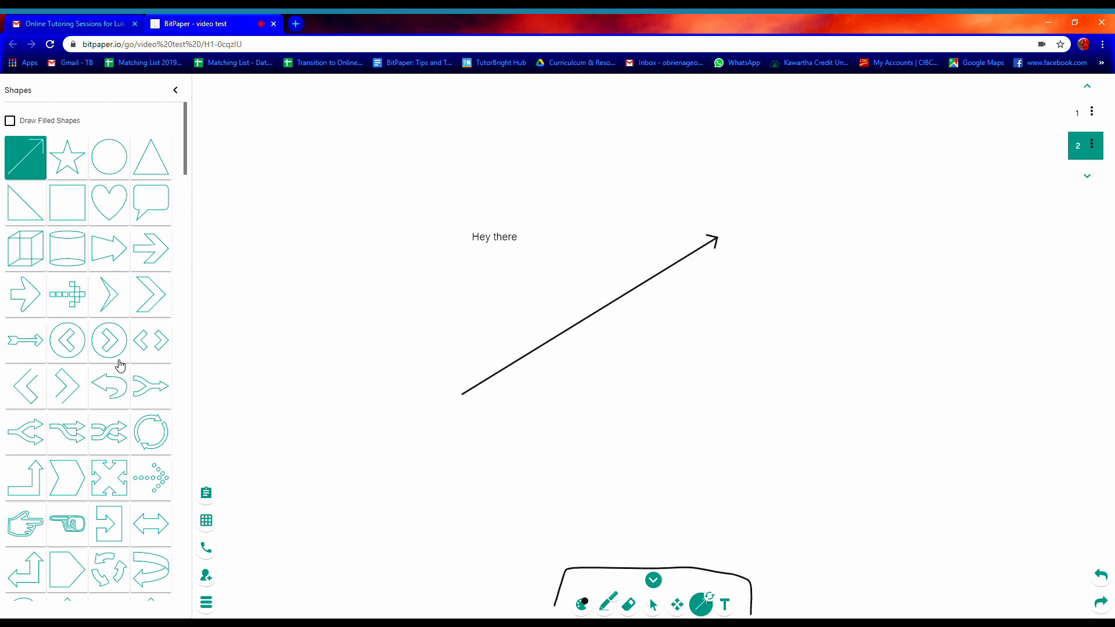
scroll(121, 365, "down", 15)
scroll(120, 365, "up", 18)
left_click(41, 251)
mouse_move(796, 406)
left_mouse_down()
mouse_move(821, 308)
mouse_move(949, 280)
mouse_move(1033, 283)
left_mouse_up()
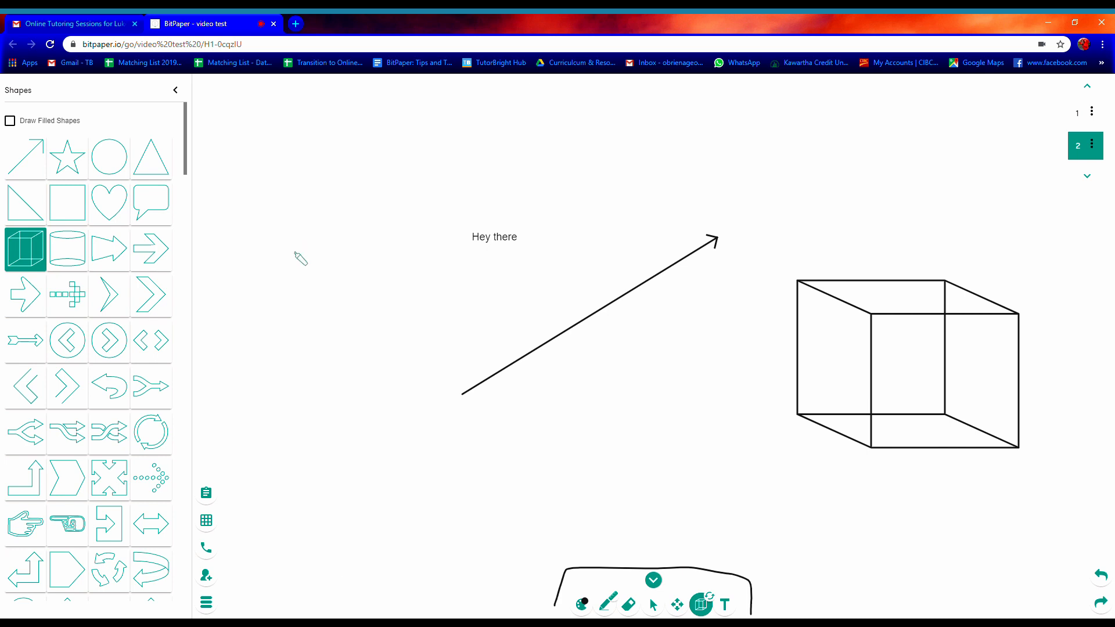
left_click(207, 549)
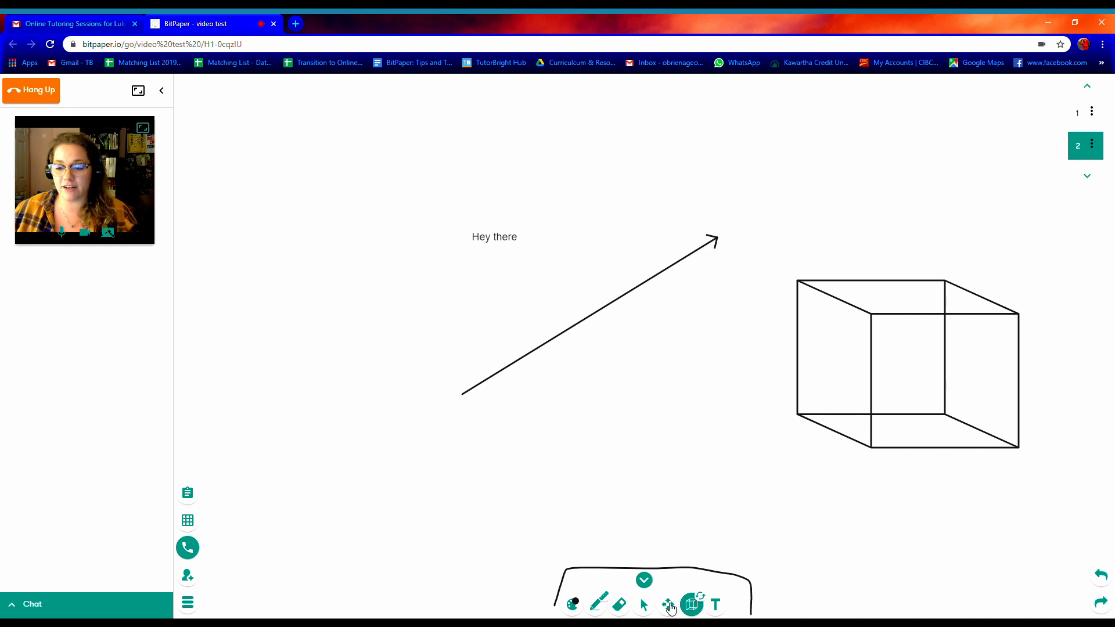
Shift the paper slightly to the left with the move tool and keep the call waiting for someone to join
left_click(669, 604)
mouse_move(697, 416)
left_mouse_down()
mouse_move(313, 411)
mouse_move(793, 393)
mouse_move(675, 396)
mouse_move(688, 406)
left_mouse_up()
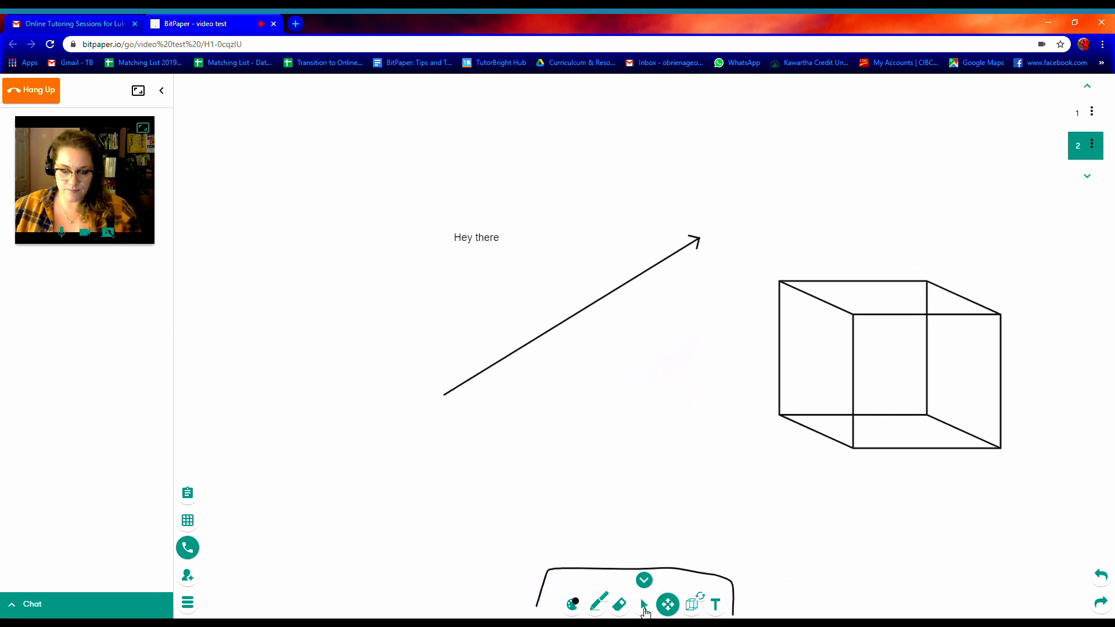
left_click(643, 605)
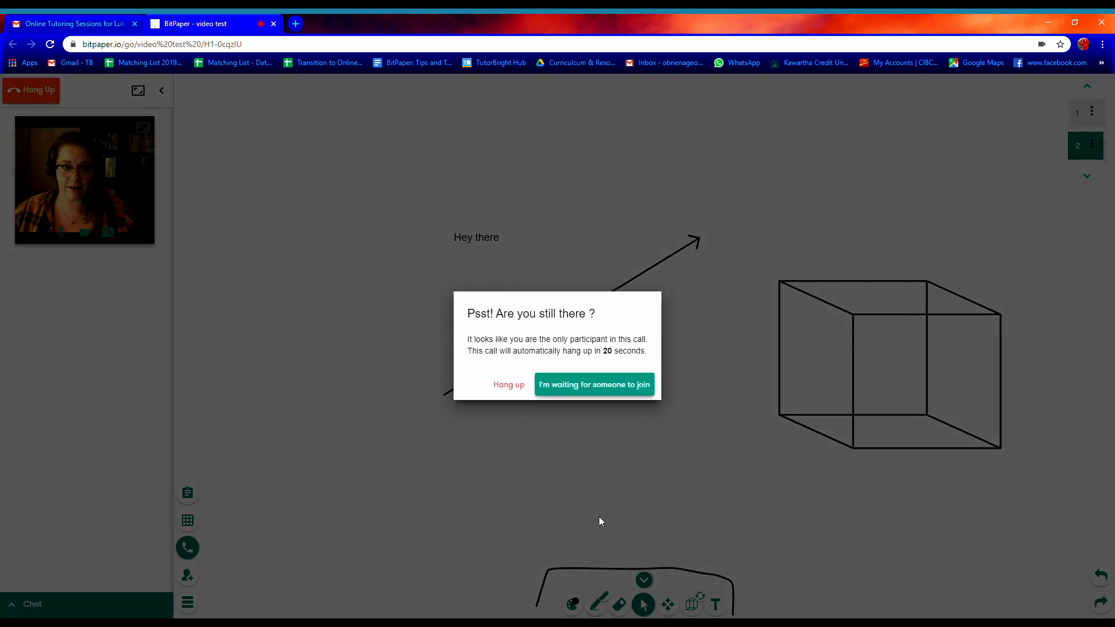
left_click(633, 386)
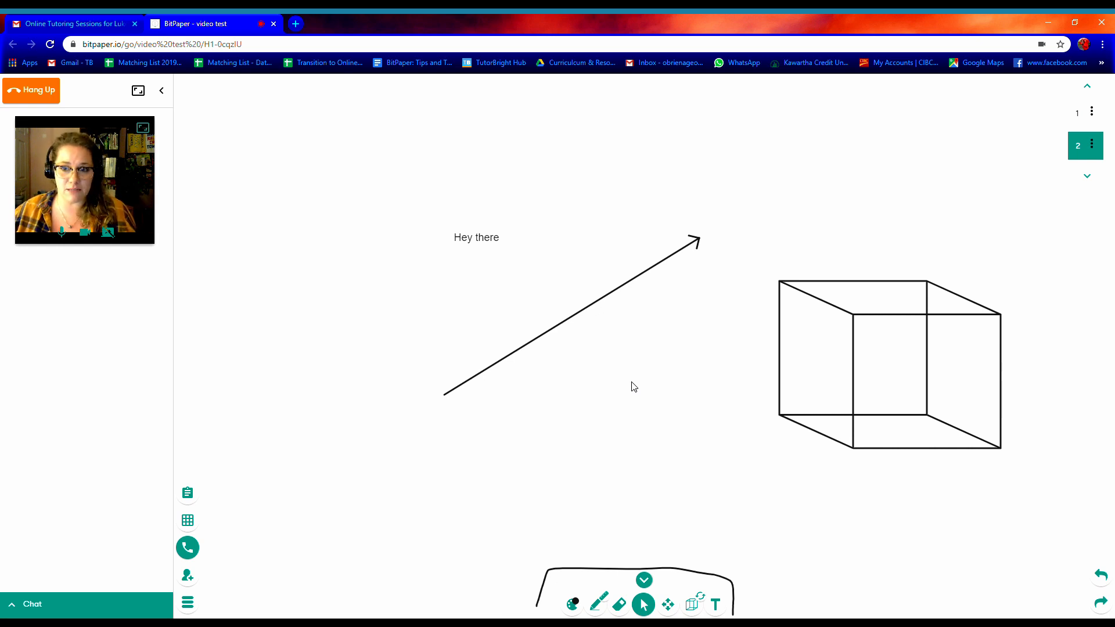
Select the "Hey there" text together with the arrow, and delete the cube from the paper
left_click(494, 238)
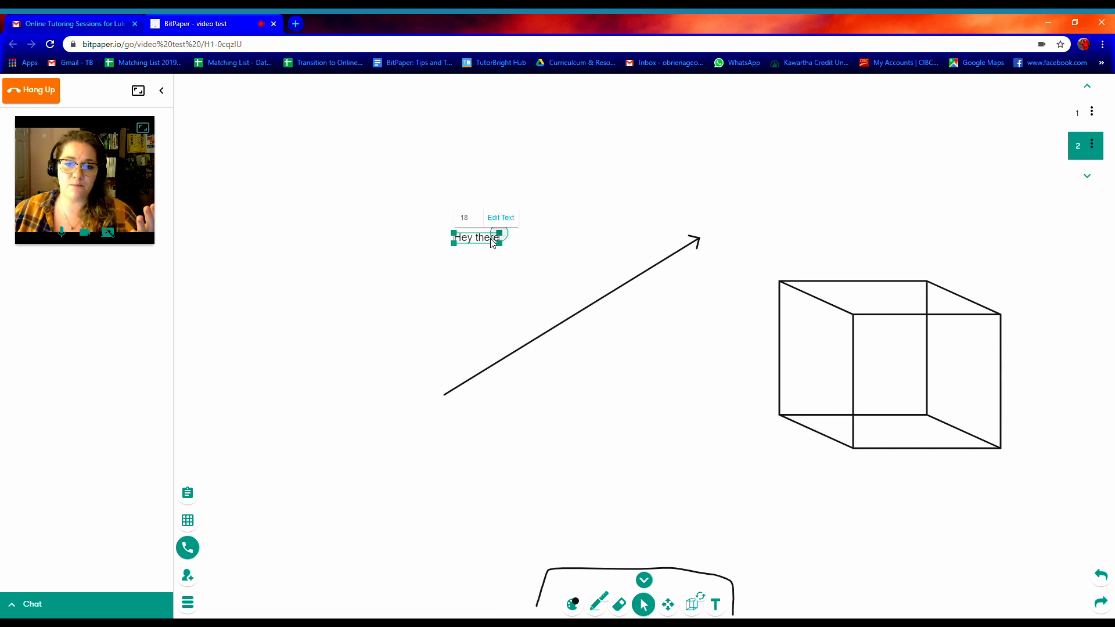
left_click(585, 313, "shift")
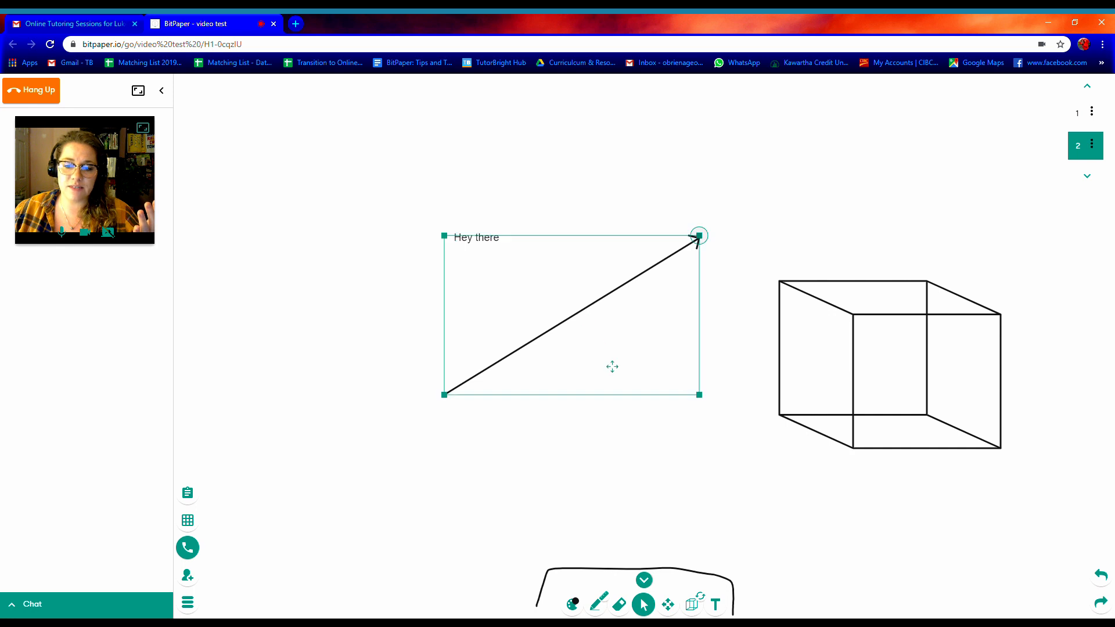
left_click(859, 342)
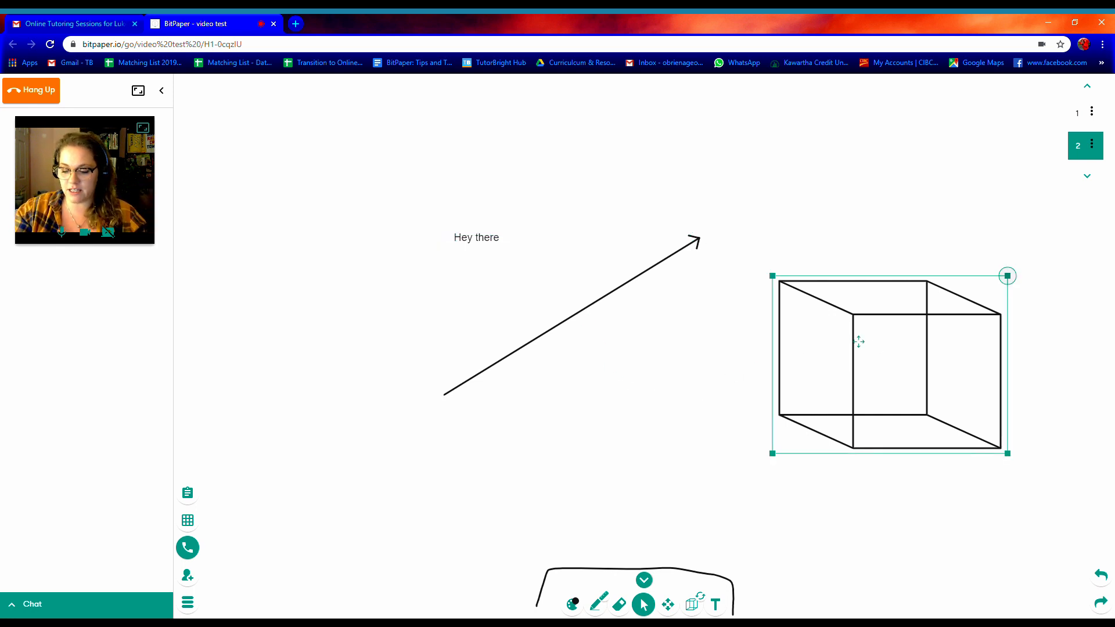
key("Delete")
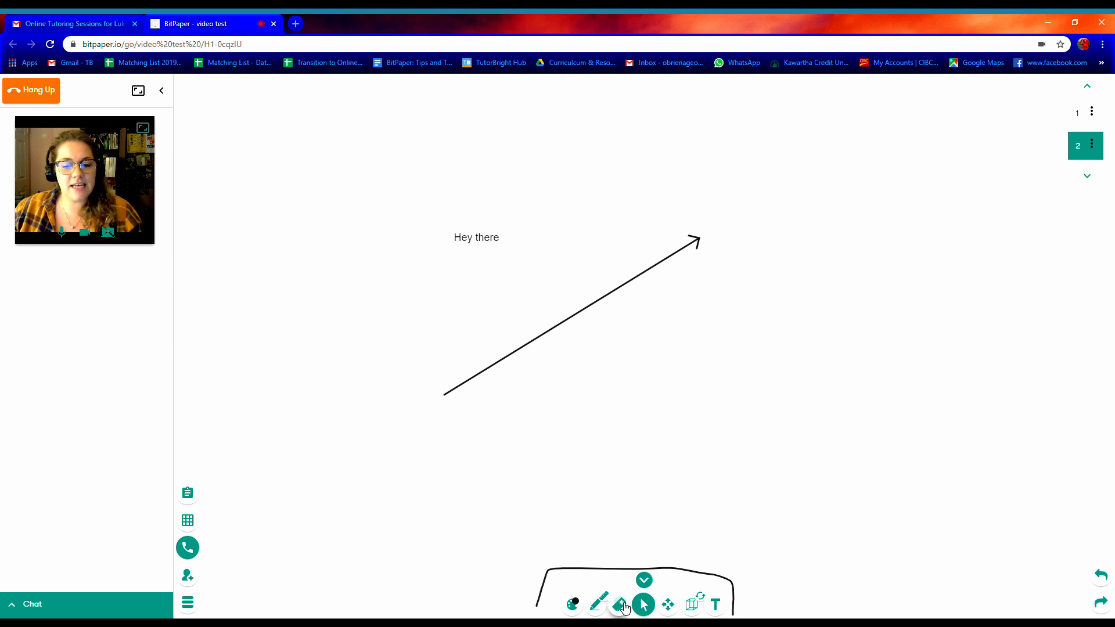
Erase the arrow and handwrite "hey" in black pen beside the typed text
left_click(620, 605)
mouse_move(435, 403)
left_mouse_down()
mouse_move(695, 236)
mouse_move(700, 248)
left_mouse_up()
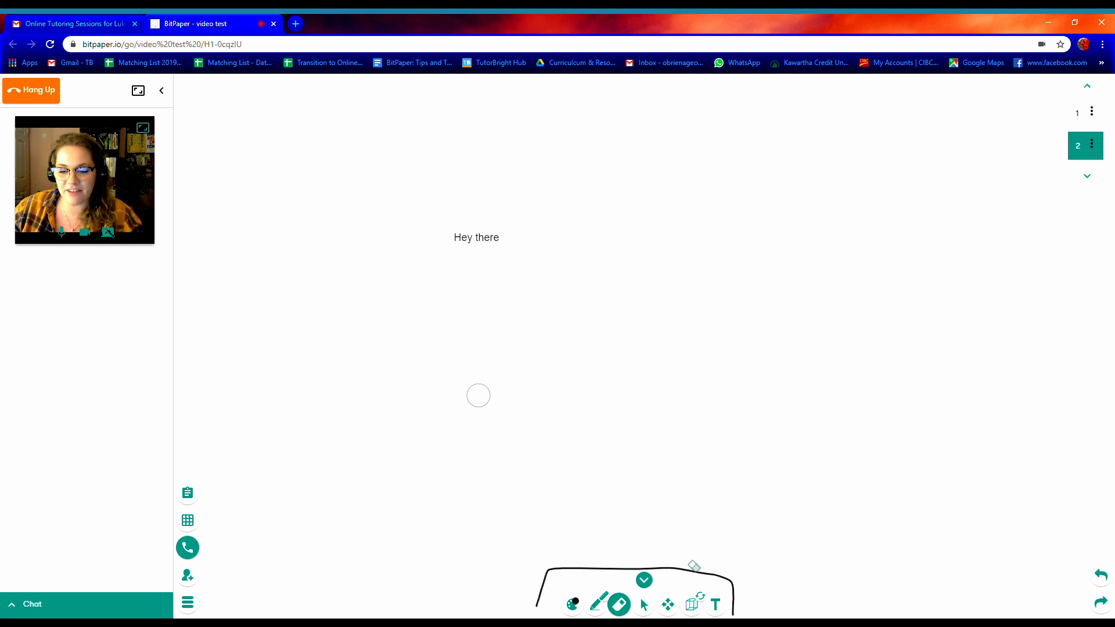
left_click(596, 605)
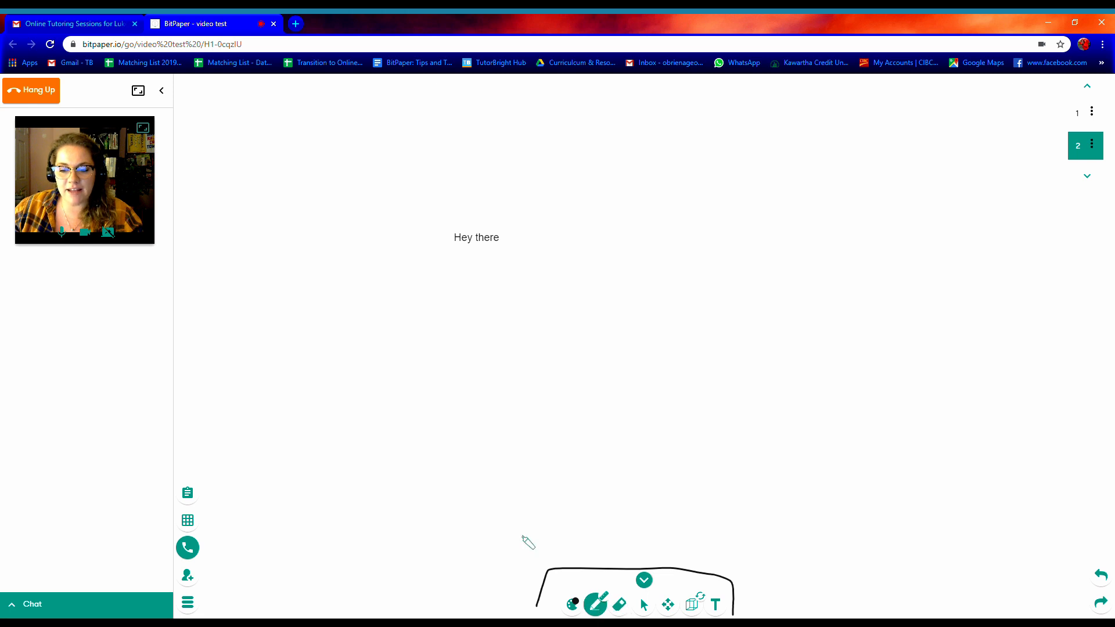
mouse_move(488, 346)
left_mouse_down()
mouse_move(586, 241)
mouse_move(567, 304)
mouse_move(648, 309)
mouse_move(666, 477)
mouse_move(721, 336)
left_mouse_up()
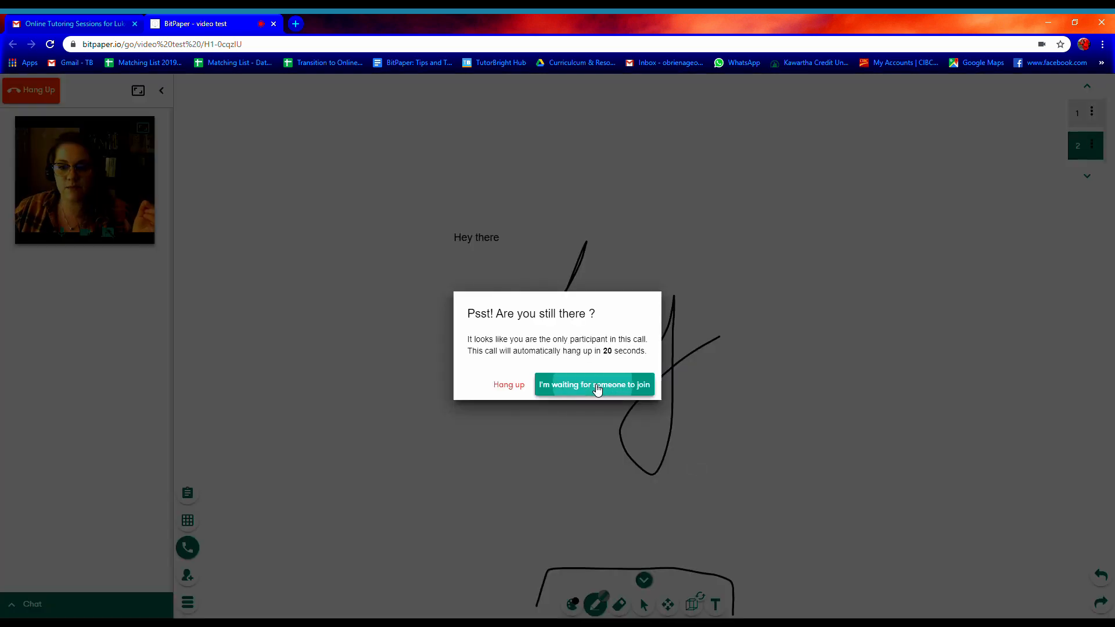
Keep the call waiting and draw straight lines: an acute angle right of the handwriting and a slanted line of about 47° left of it
left_click(597, 387)
left_click_drag(701, 465, 919, 232)
left_click_drag(702, 465, 1058, 466)
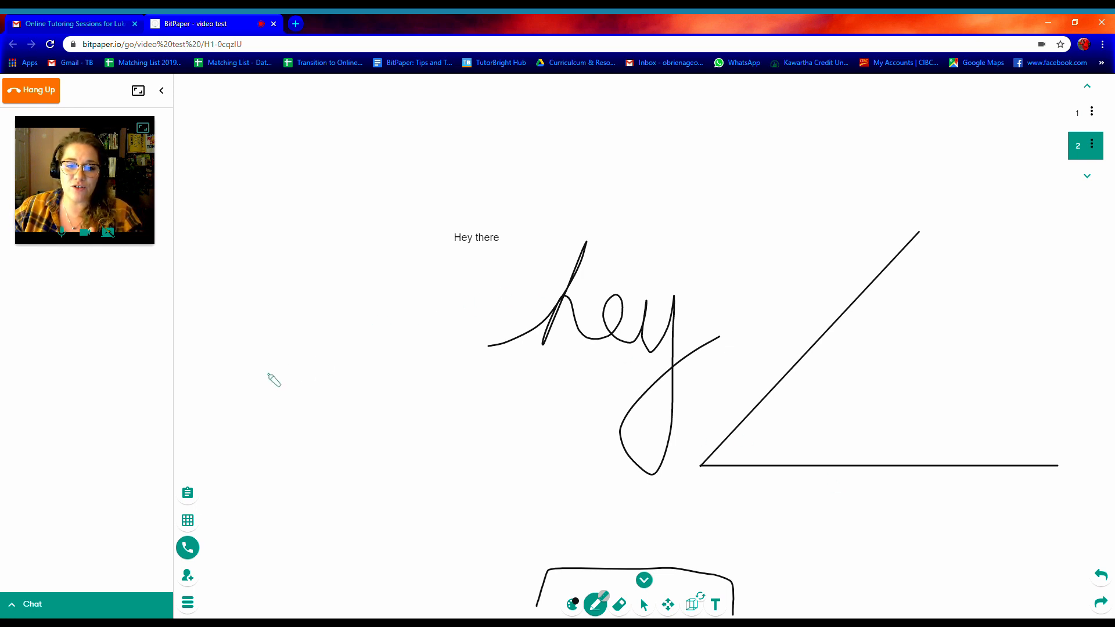
left_click_drag(265, 374, 431, 222)
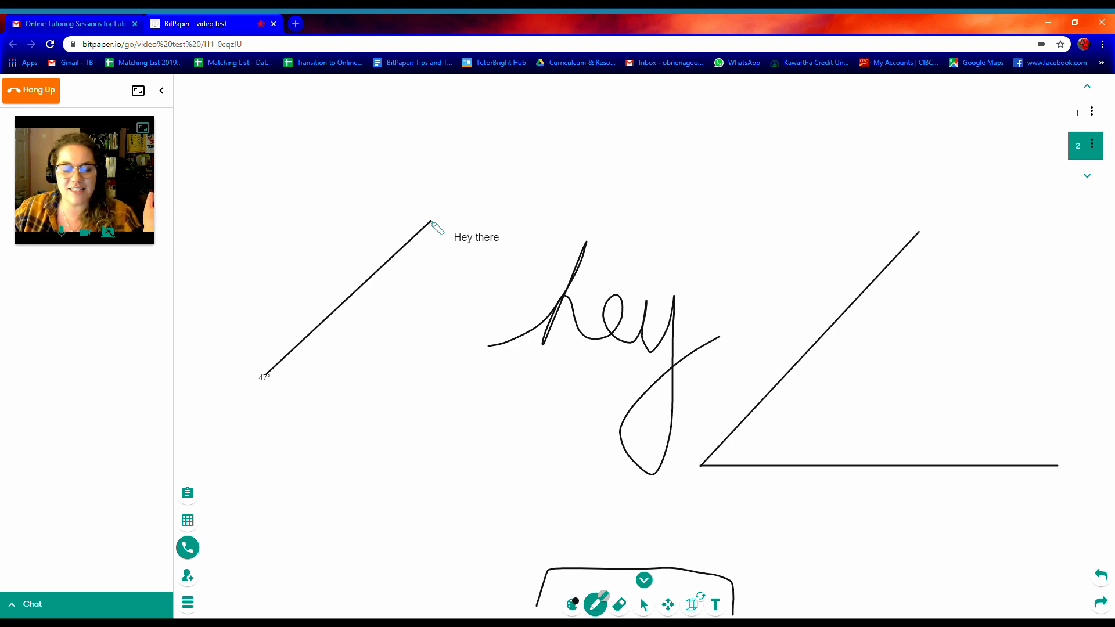
left_click_drag(431, 221, 431, 222)
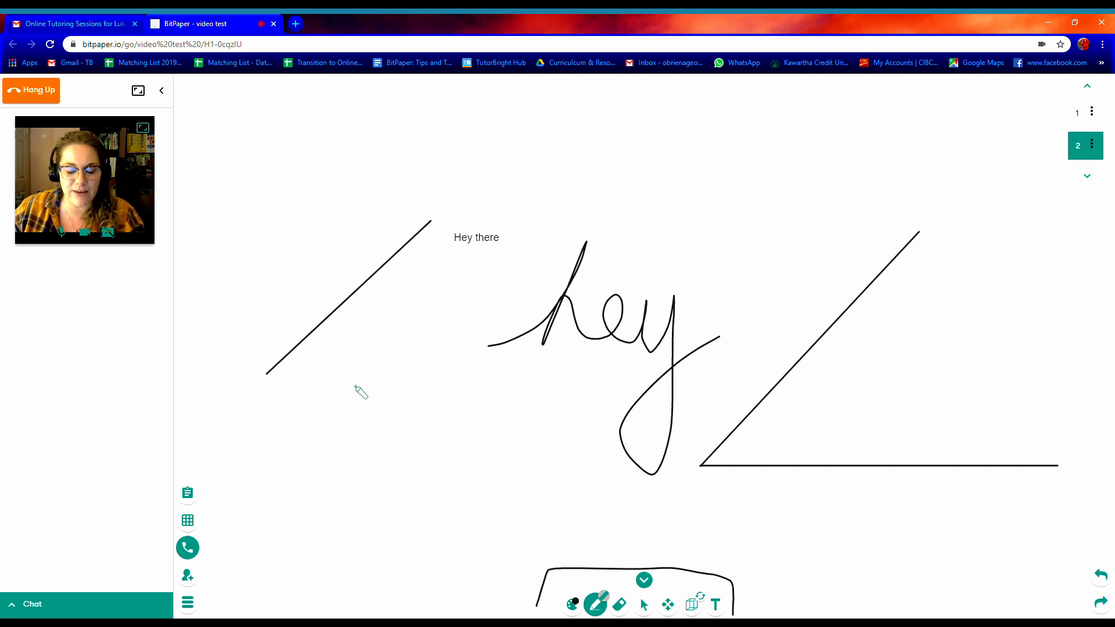
Set the pen colour to purple with a thin stroke and enlarge the eraser to its maximum size
left_click(575, 607)
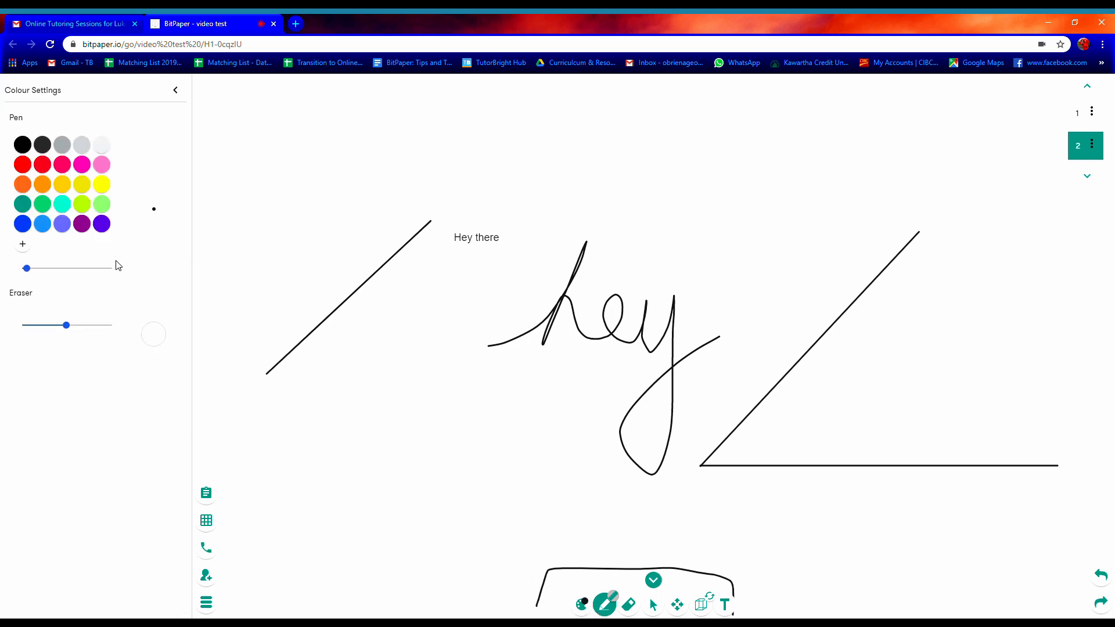
left_click(82, 223)
left_click(65, 269)
left_click_drag(65, 269, 28, 268)
left_click_drag(67, 325, 111, 325)
left_click(614, 607)
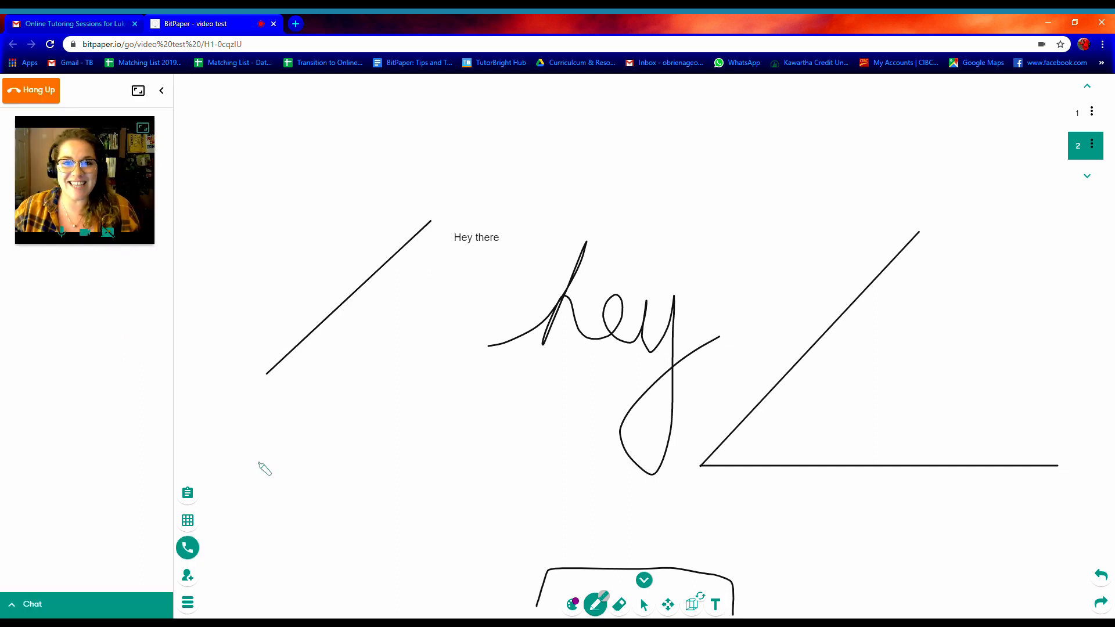